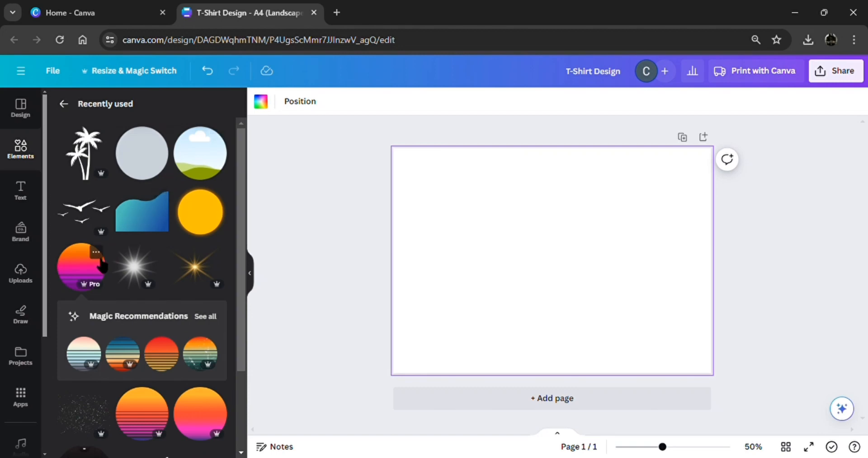
Examine the details of the retro sunset, yellow circle, blue wave and bird silhouette graphics among the recently used elements
{"action": "left_click", "coordinate": [96, 253]}
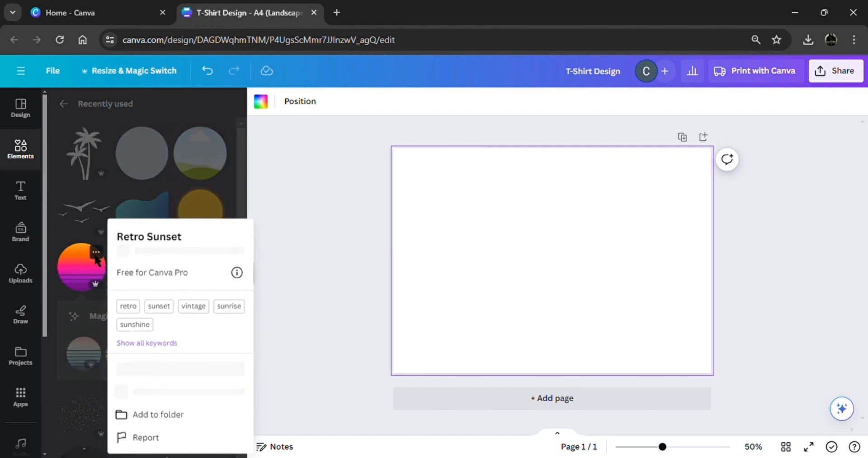
{"action": "left_click", "coordinate": [277, 208]}
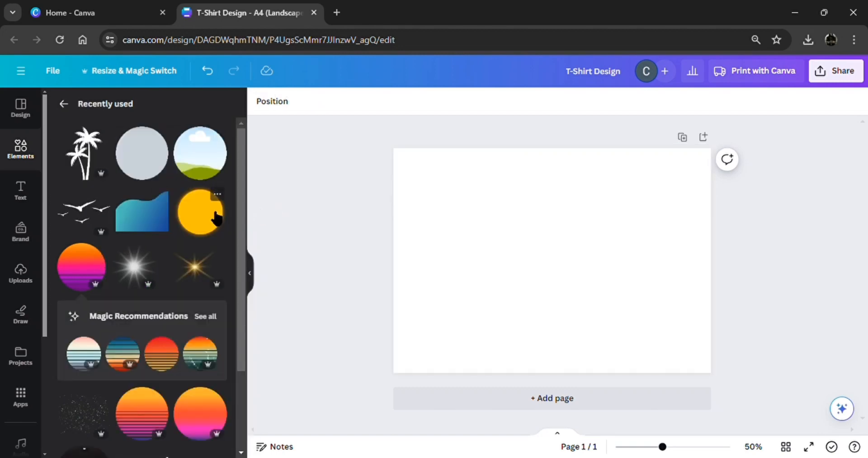
{"action": "left_click", "coordinate": [217, 194]}
{"action": "left_click", "coordinate": [286, 168]}
{"action": "left_click", "coordinate": [160, 194]}
{"action": "left_click", "coordinate": [270, 157]}
{"action": "left_click", "coordinate": [102, 194]}
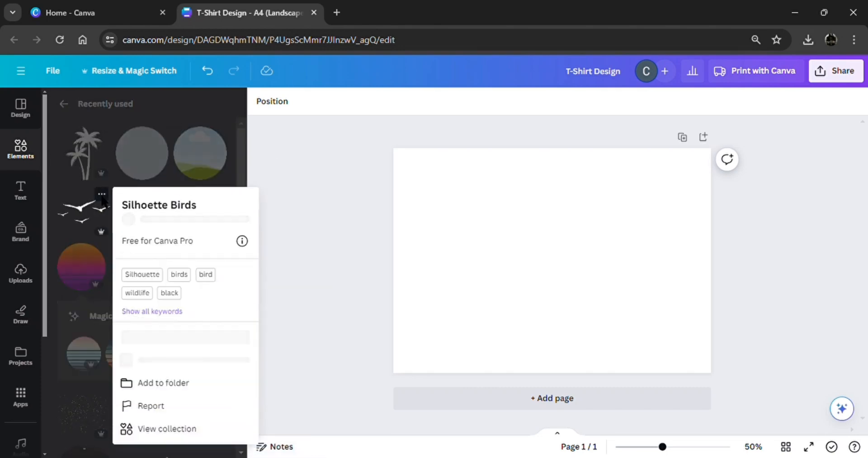
{"action": "left_click", "coordinate": [291, 156]}
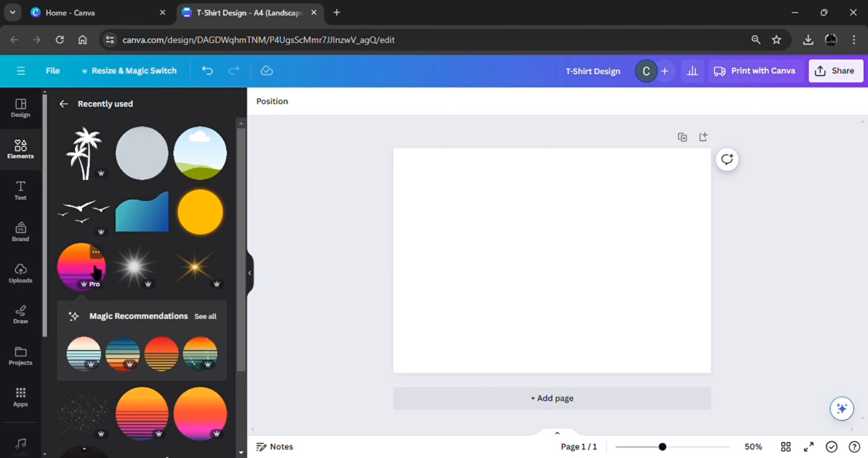
Place an enlarged Retro Sunset graphic near the page's centre and a small yellow circle over its upper-left area
{"action": "left_click", "coordinate": [95, 270]}
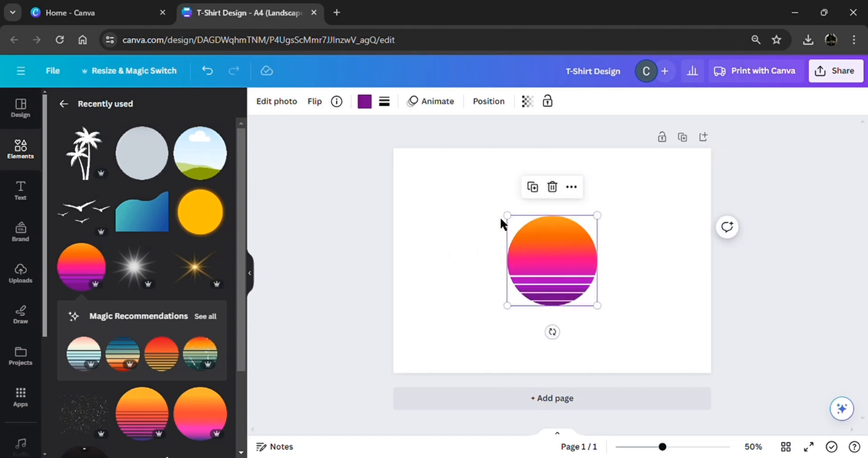
{"action": "left_click_drag", "start_coordinate": [515, 226], "coordinate": [464, 183]}
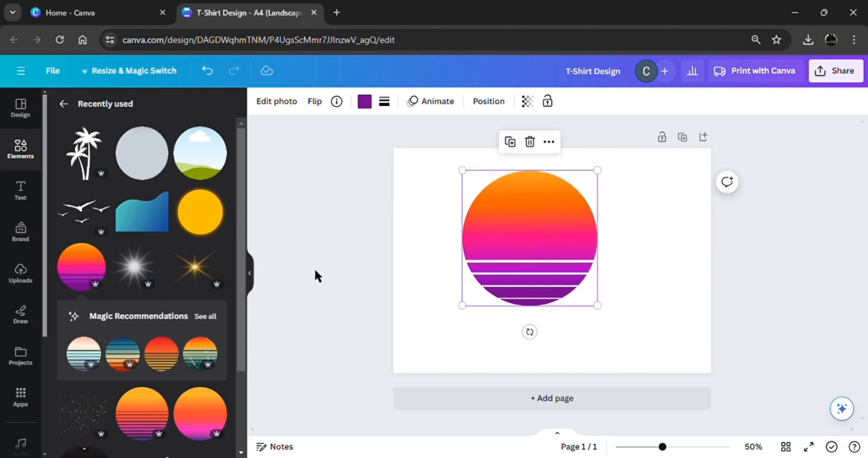
{"action": "left_click", "coordinate": [316, 276]}
{"action": "left_click_drag", "start_coordinate": [530, 231], "coordinate": [574, 243]}
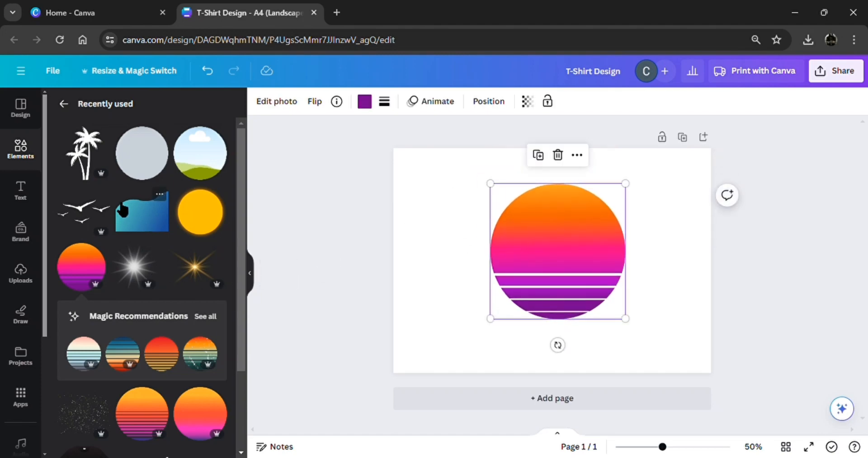
{"action": "left_click", "coordinate": [199, 212]}
{"action": "left_click_drag", "start_coordinate": [650, 356], "coordinate": [531, 242]}
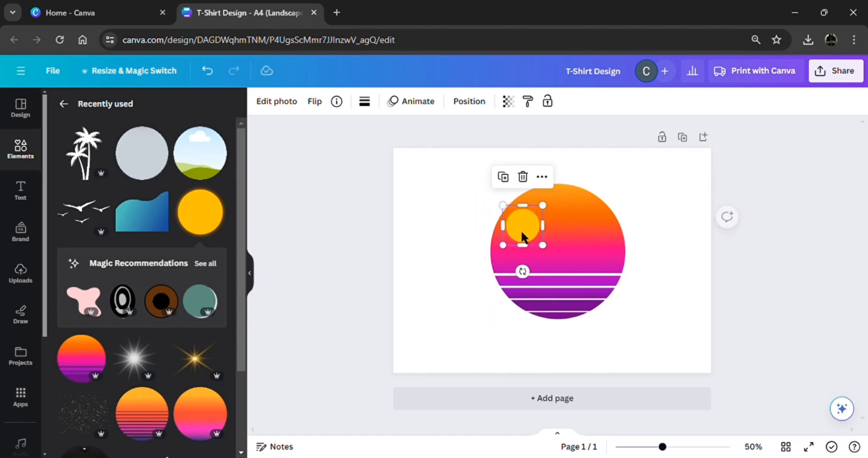
Add the blue wave graphic, enlarge it and tilt it slightly clockwise so it covers the lower part of the sunset
{"action": "left_click", "coordinate": [161, 226]}
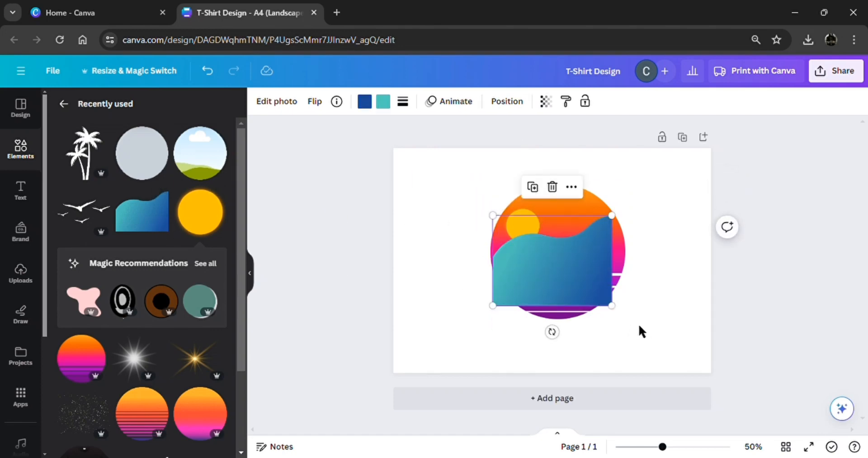
{"action": "left_click_drag", "start_coordinate": [613, 307], "coordinate": [655, 352]}
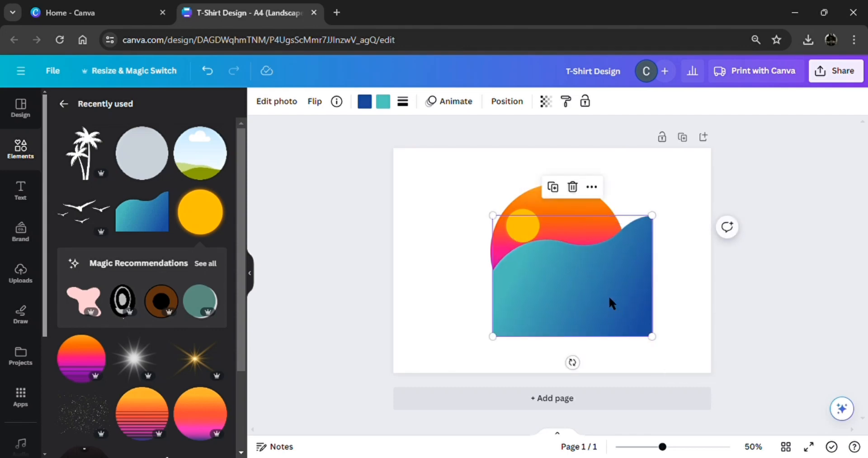
{"action": "left_click_drag", "start_coordinate": [609, 305], "coordinate": [607, 306]}
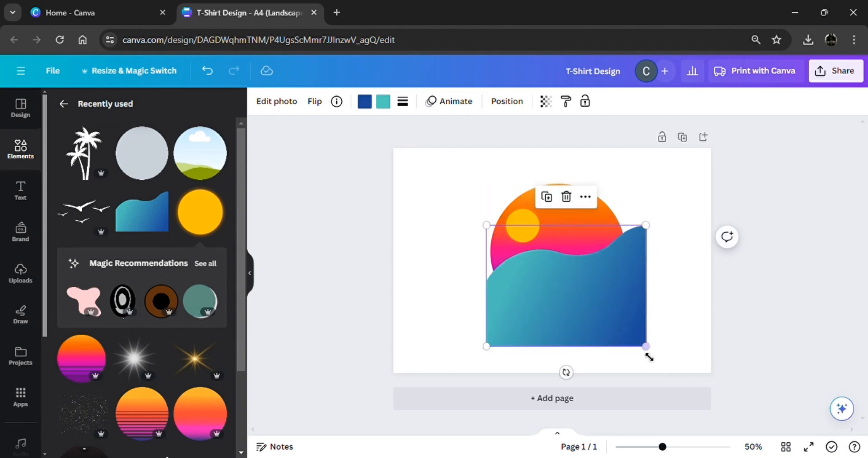
{"action": "left_click_drag", "start_coordinate": [645, 347], "coordinate": [665, 363]}
{"action": "left_click_drag", "start_coordinate": [612, 324], "coordinate": [616, 324]}
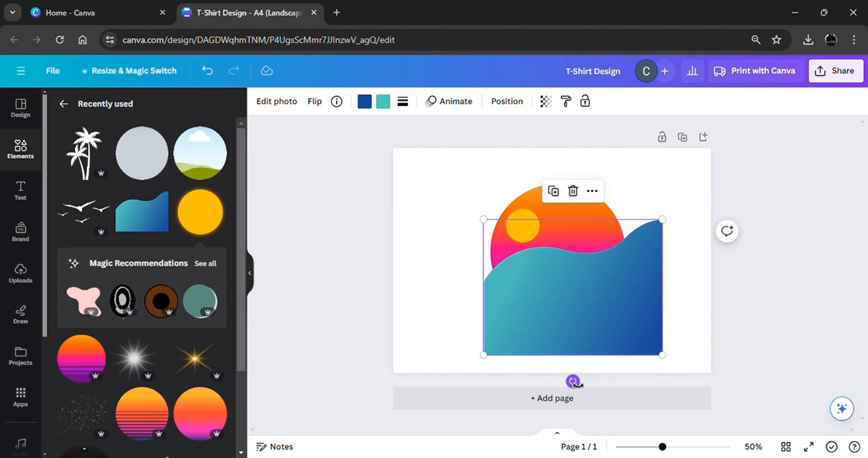
{"action": "mouse_move", "coordinate": [571, 382]}
{"action": "left_mouse_down"}
{"action": "mouse_move", "coordinate": [556, 395]}
{"action": "mouse_move", "coordinate": [556, 382]}
{"action": "left_mouse_up"}
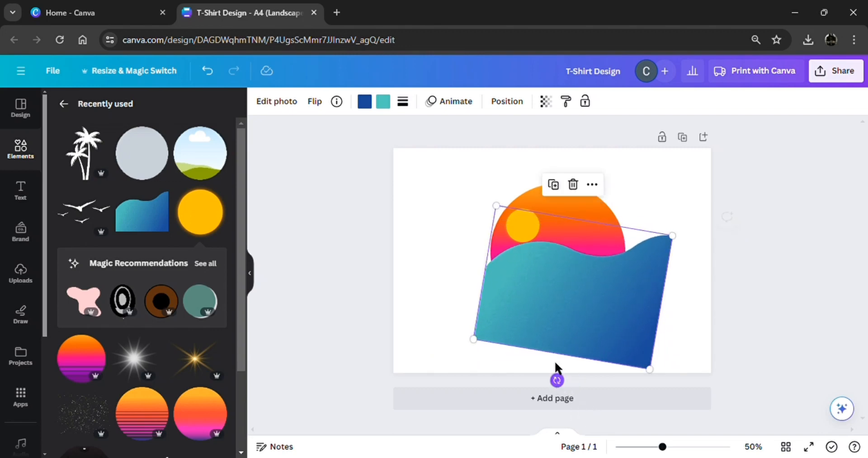
{"action": "left_click_drag", "start_coordinate": [559, 325], "coordinate": [566, 332]}
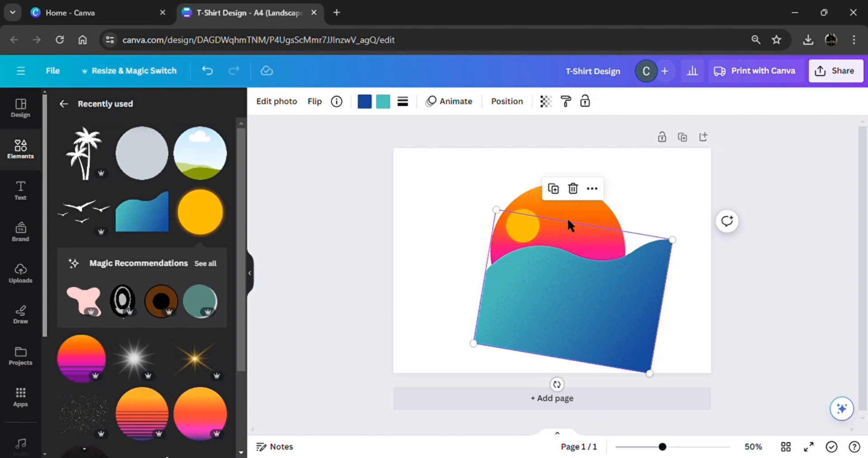
Duplicate the wave, flip the copy horizontally and tilt it counterclockwise so it overlaps the first wave
{"action": "left_click", "coordinate": [560, 192]}
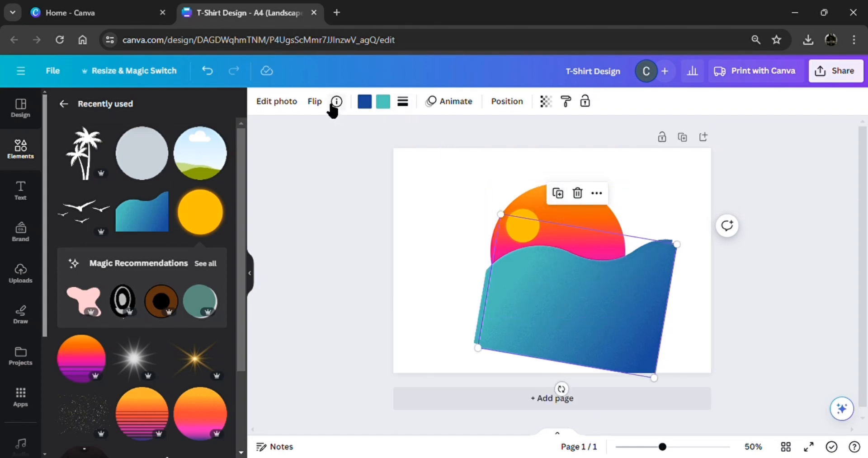
{"action": "left_click", "coordinate": [314, 102]}
{"action": "left_click", "coordinate": [341, 131]}
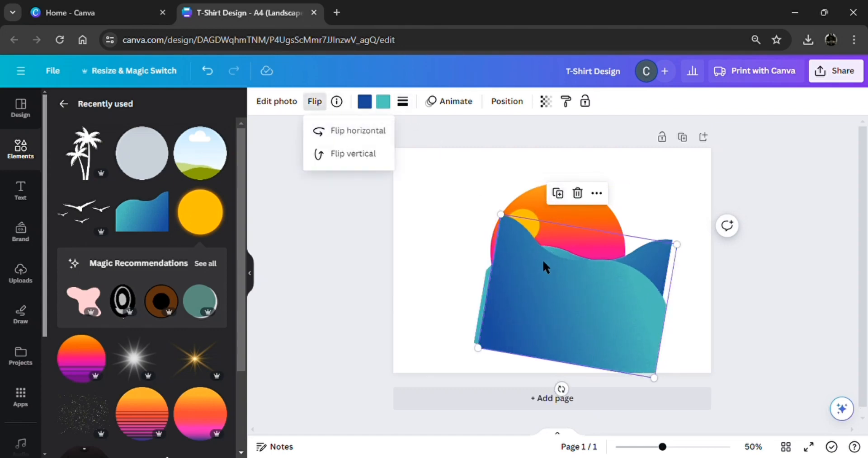
{"action": "left_click_drag", "start_coordinate": [572, 400], "coordinate": [611, 370]}
{"action": "left_click_drag", "start_coordinate": [576, 322], "coordinate": [578, 333]}
{"action": "left_click", "coordinate": [744, 304]}
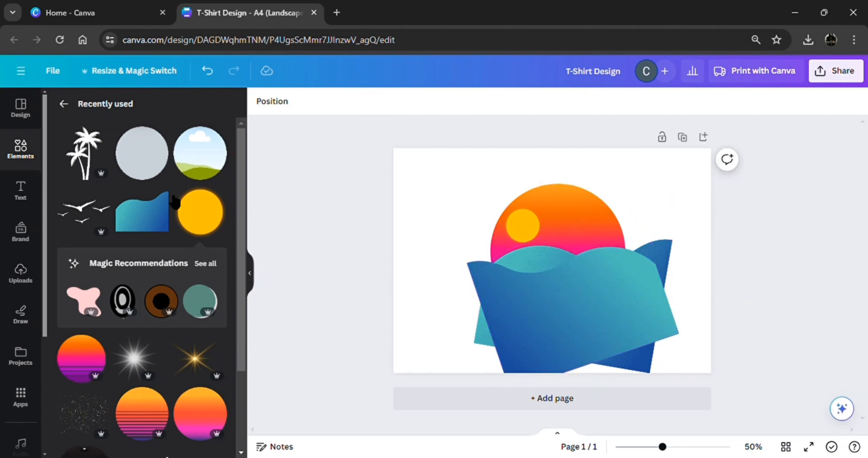
Add the palm tree graphic, flip it horizontally and place it, reduced, over the left edge of the waves
{"action": "left_click", "coordinate": [86, 151]}
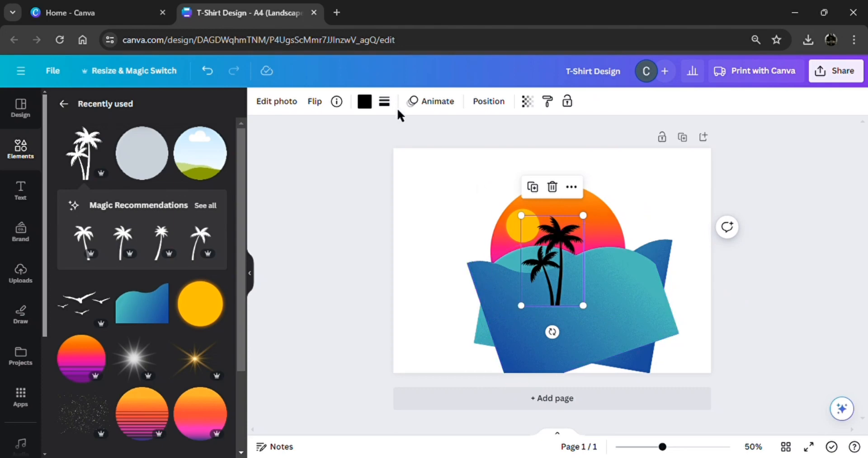
{"action": "left_click", "coordinate": [315, 101]}
{"action": "left_click", "coordinate": [346, 130]}
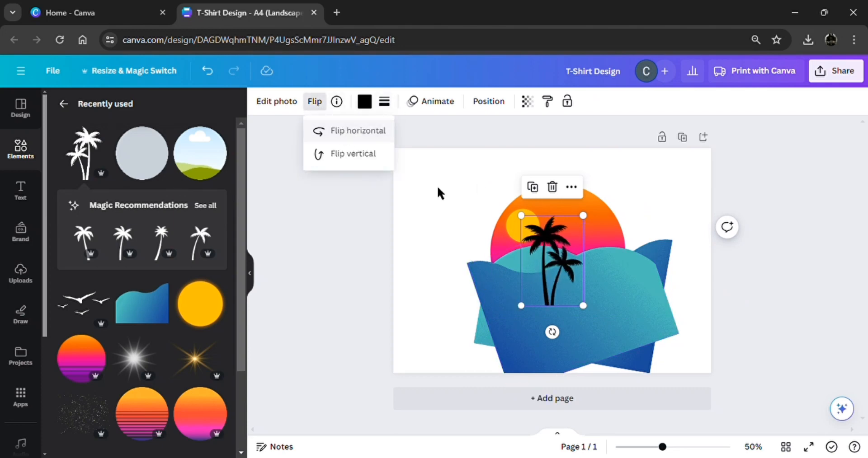
{"action": "left_click_drag", "start_coordinate": [554, 273], "coordinate": [515, 285]}
{"action": "left_click_drag", "start_coordinate": [543, 319], "coordinate": [528, 299]}
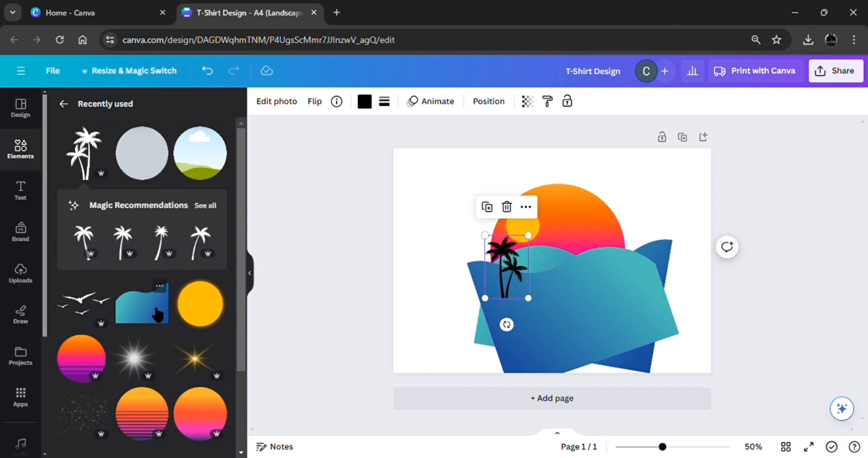
{"action": "left_click", "coordinate": [310, 304]}
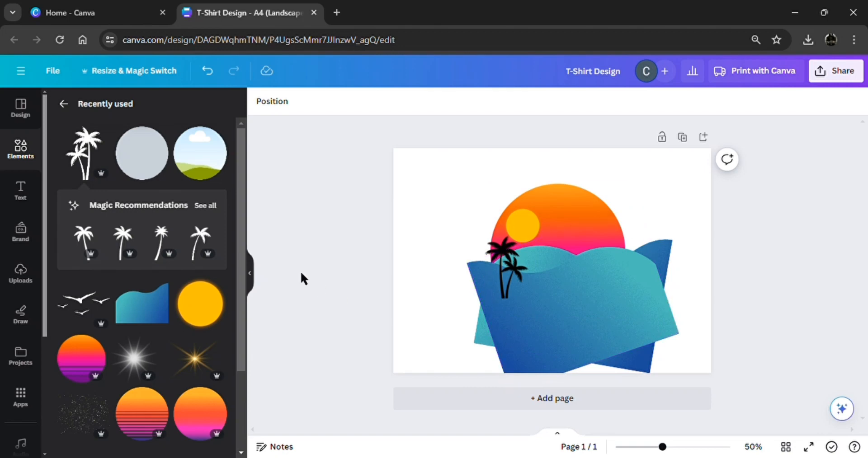
Add the bird silhouettes, shrink them and place them over the upper-right part of the sunset
{"action": "left_click", "coordinate": [95, 312]}
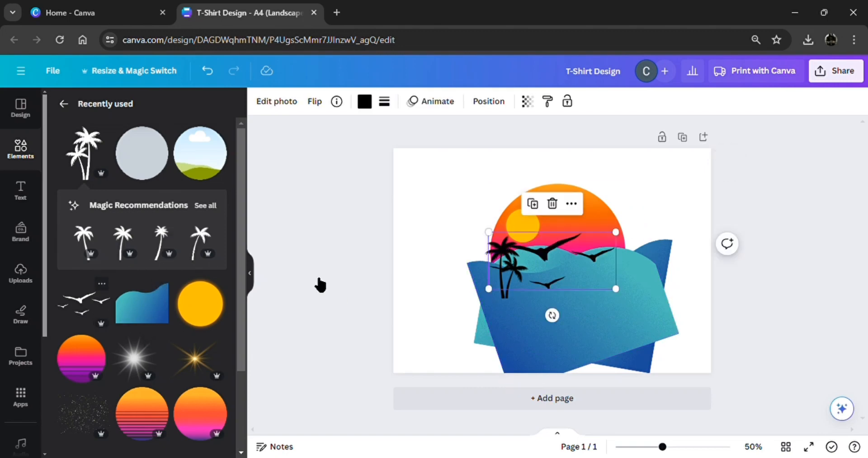
{"action": "left_click_drag", "start_coordinate": [624, 296], "coordinate": [572, 265]}
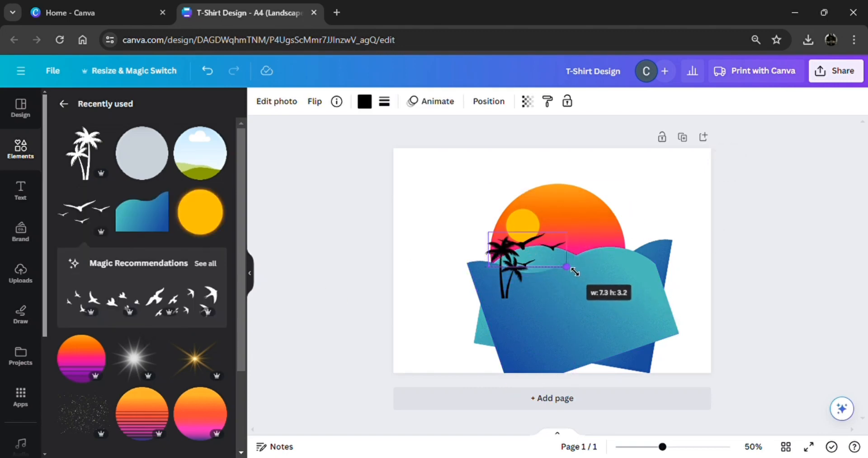
{"action": "left_click_drag", "start_coordinate": [538, 293], "coordinate": [596, 279]}
{"action": "left_click_drag", "start_coordinate": [621, 244], "coordinate": [600, 236]}
{"action": "left_click_drag", "start_coordinate": [582, 262], "coordinate": [583, 252]}
{"action": "left_click", "coordinate": [797, 267]}
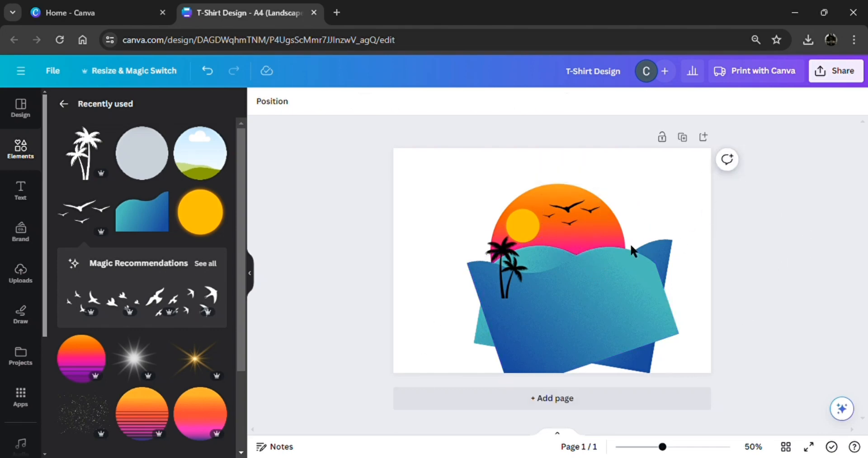
Download the finished sunset composition as a PNG at size 1
{"action": "left_click", "coordinate": [859, 80]}
{"action": "left_click", "coordinate": [719, 361]}
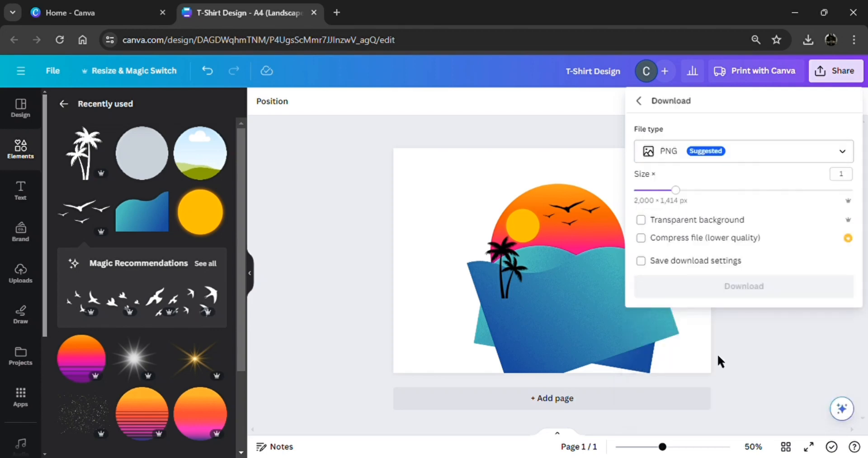
{"action": "left_click", "coordinate": [736, 288]}
{"action": "left_click", "coordinate": [846, 218]}
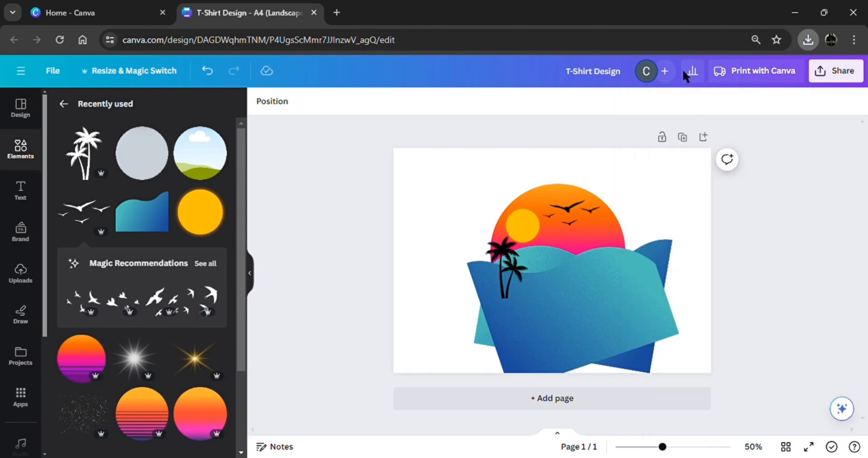
Upload the downloaded PNG to the project's images and delete every element from the page
{"action": "left_click_drag", "start_coordinate": [682, 70], "coordinate": [135, 296]}
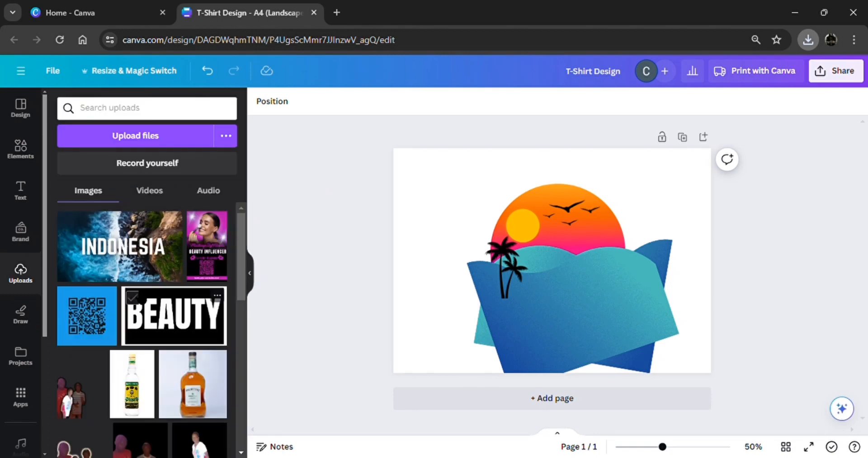
{"action": "left_click_drag", "start_coordinate": [805, 340], "coordinate": [437, 186]}
{"action": "left_click", "coordinate": [590, 155]}
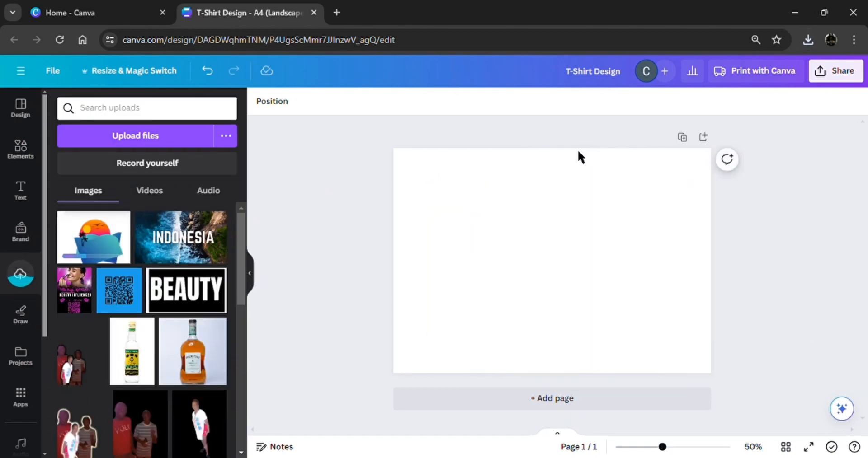
Add a plain circle shape and a circular picture frame to the page, moving the frame off the circle toward the lower left
{"action": "left_click", "coordinate": [19, 149]}
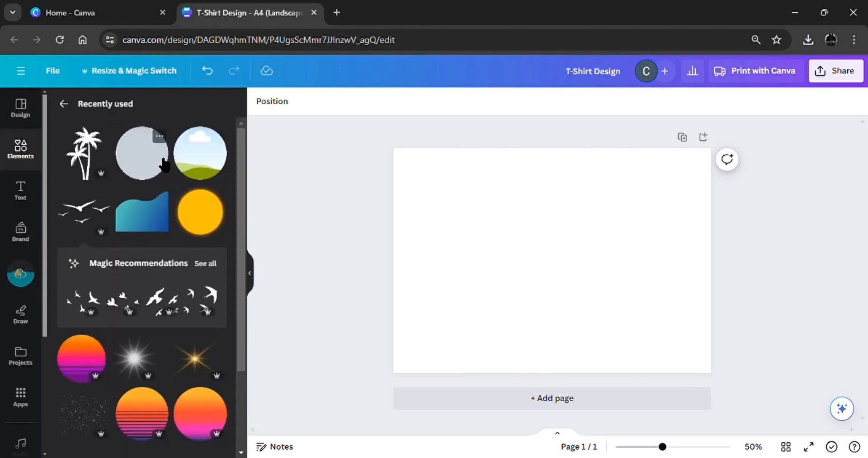
{"action": "left_click", "coordinate": [154, 171]}
{"action": "left_click", "coordinate": [215, 166]}
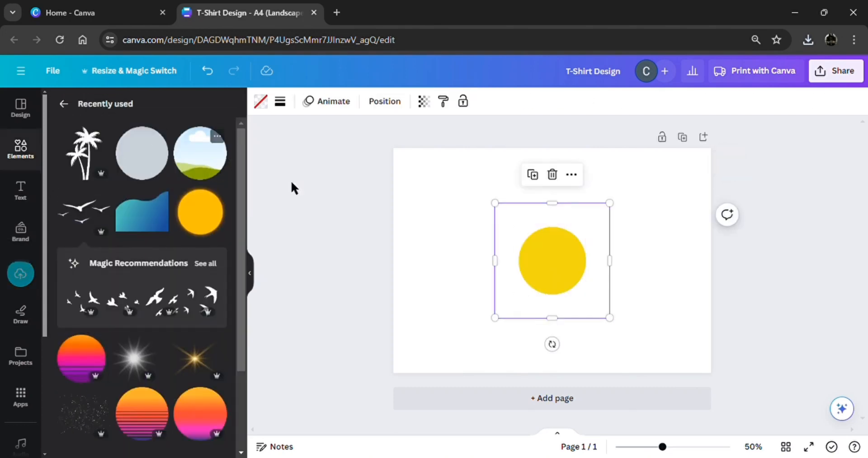
{"action": "left_click_drag", "start_coordinate": [586, 261], "coordinate": [513, 296]}
Fill the plain circle with black and enlarge it behind the circular frame so it forms a thin black rim around the frame
{"action": "left_click", "coordinate": [565, 257]}
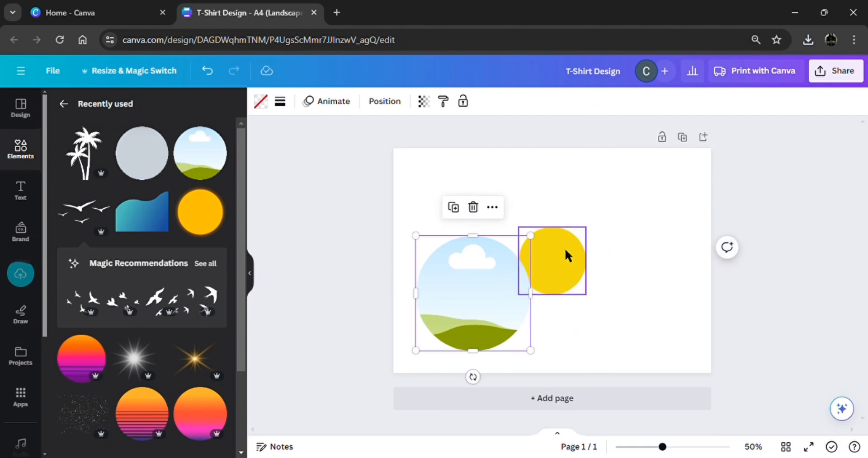
{"action": "left_click", "coordinate": [318, 102]}
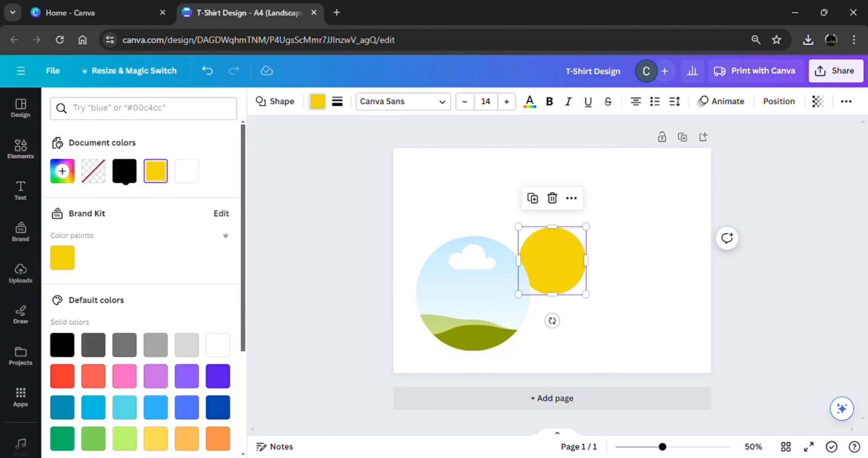
{"action": "left_click", "coordinate": [129, 176]}
{"action": "left_click_drag", "start_coordinate": [594, 232], "coordinate": [573, 243]}
{"action": "left_click_drag", "start_coordinate": [492, 305], "coordinate": [601, 266]}
{"action": "left_click", "coordinate": [757, 271]}
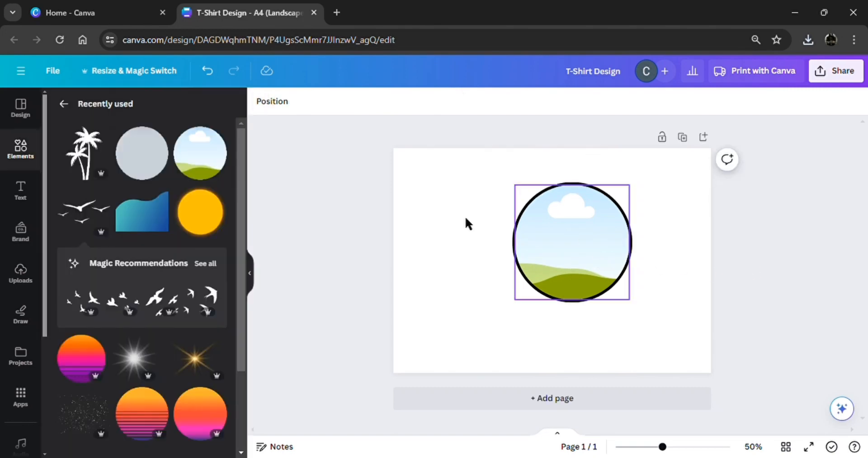
Add the uploaded sunset composition image to the page and place it inside the circular frame
{"action": "left_click", "coordinate": [21, 273]}
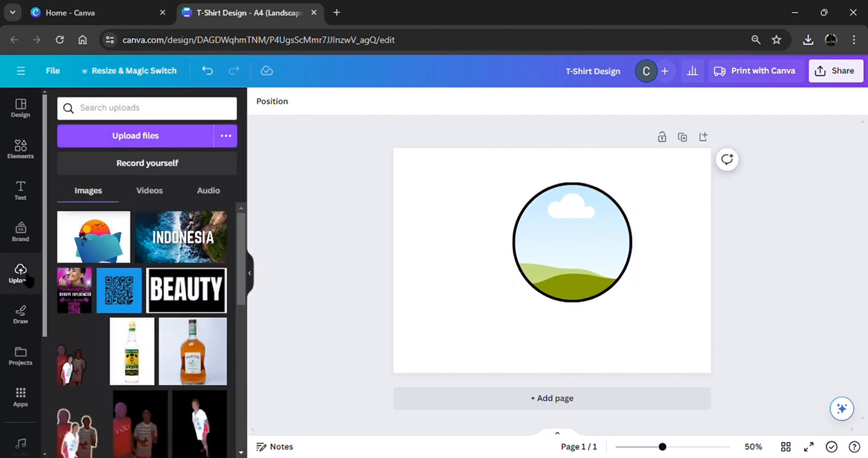
{"action": "left_click", "coordinate": [90, 231]}
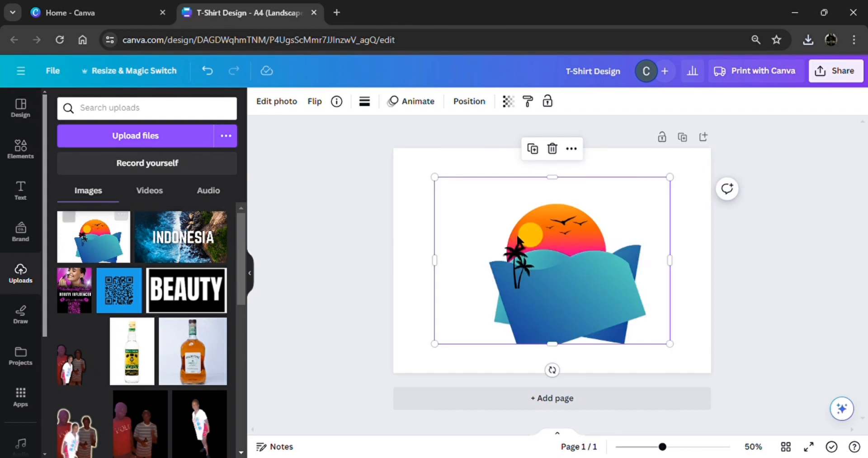
{"action": "left_click_drag", "start_coordinate": [558, 246], "coordinate": [571, 233]}
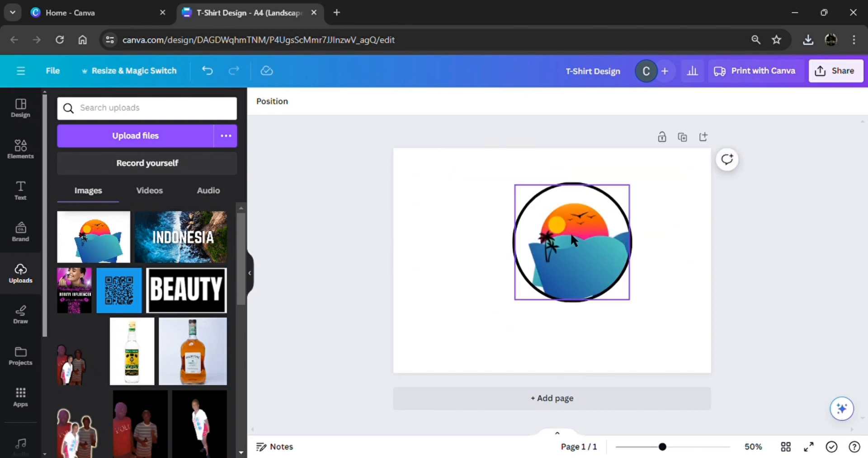
Crop the framed image by enlarging and repositioning it so the sun, birds, palms and waves fill the whole circle
{"action": "double_click", "coordinate": [571, 232]}
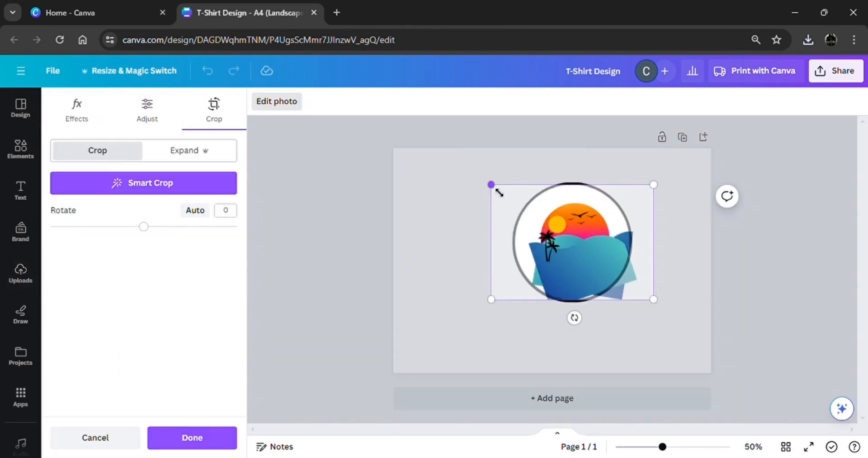
{"action": "left_click_drag", "start_coordinate": [500, 193], "coordinate": [327, 138]}
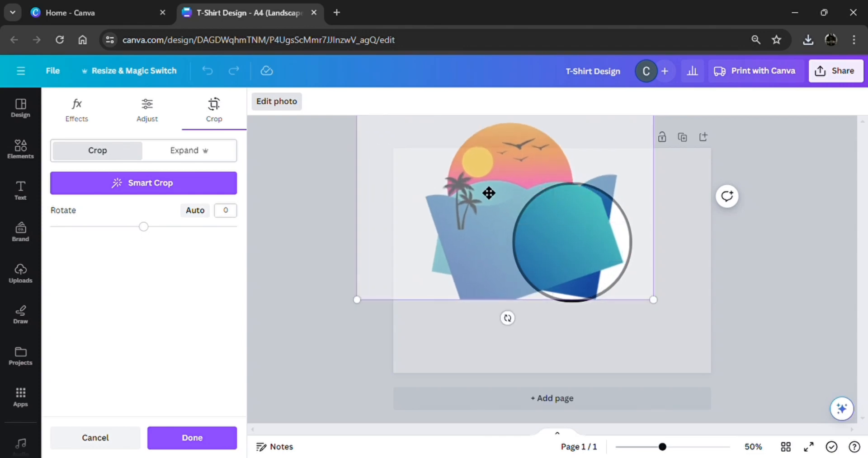
{"action": "left_click_drag", "start_coordinate": [489, 193], "coordinate": [556, 255]}
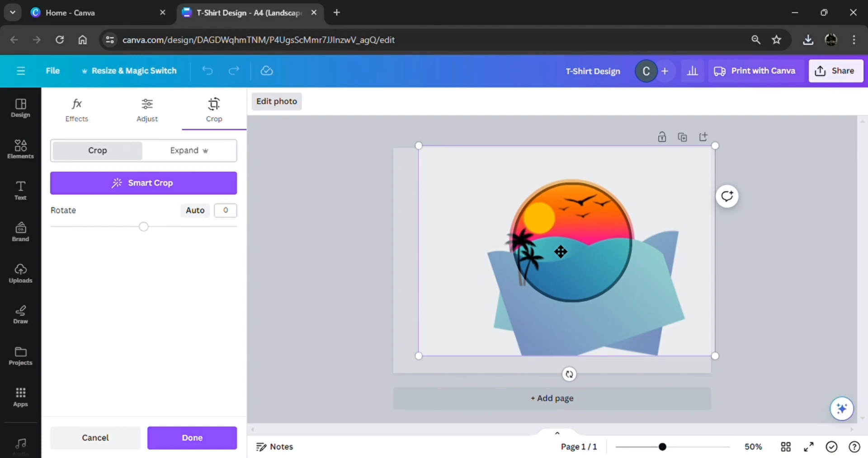
{"action": "left_click", "coordinate": [218, 445]}
{"action": "left_click", "coordinate": [789, 296]}
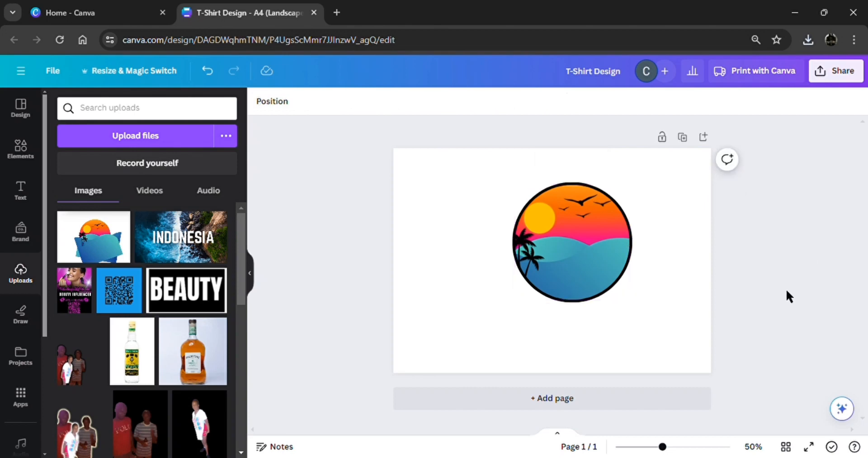
Add the recently used palm tree graphic and place it over the right edge of the circle
{"action": "left_click", "coordinate": [396, 268]}
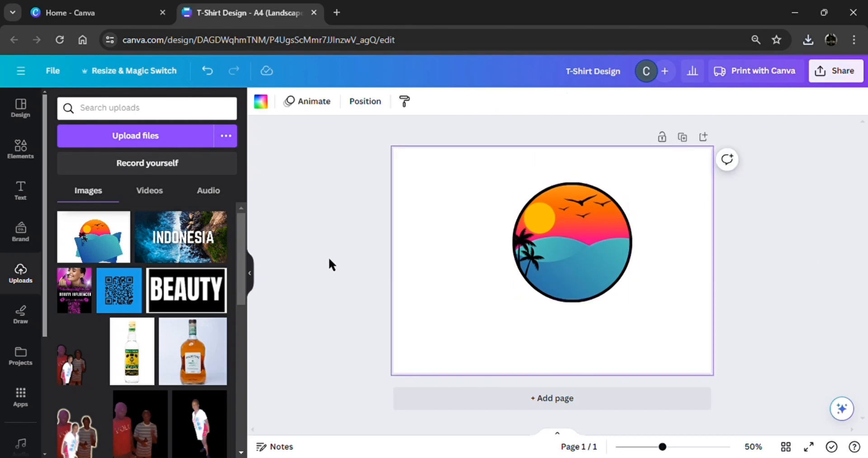
{"action": "left_click", "coordinate": [28, 158]}
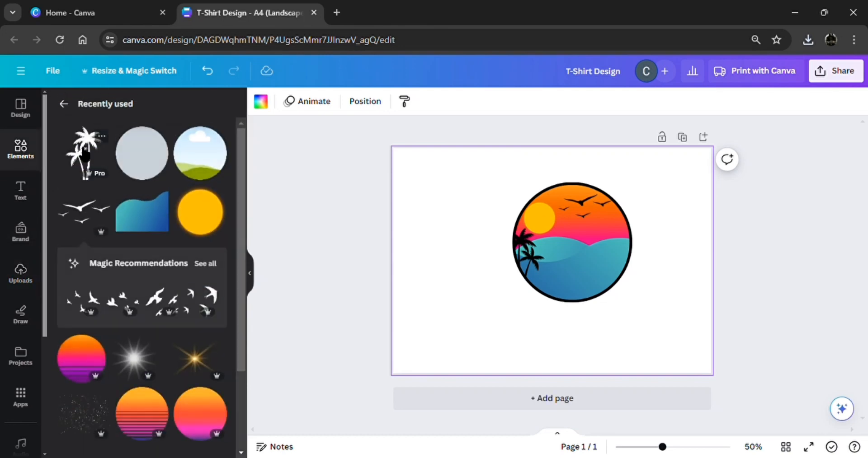
{"action": "left_click", "coordinate": [88, 163]}
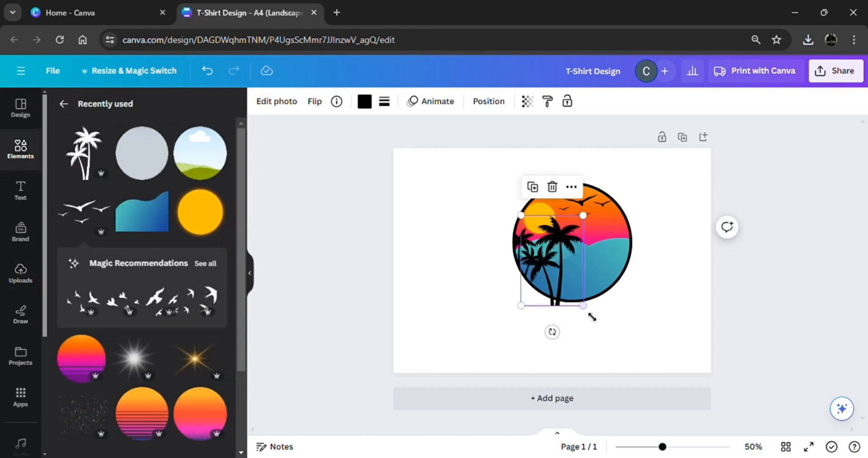
{"action": "left_click_drag", "start_coordinate": [565, 288], "coordinate": [625, 282]}
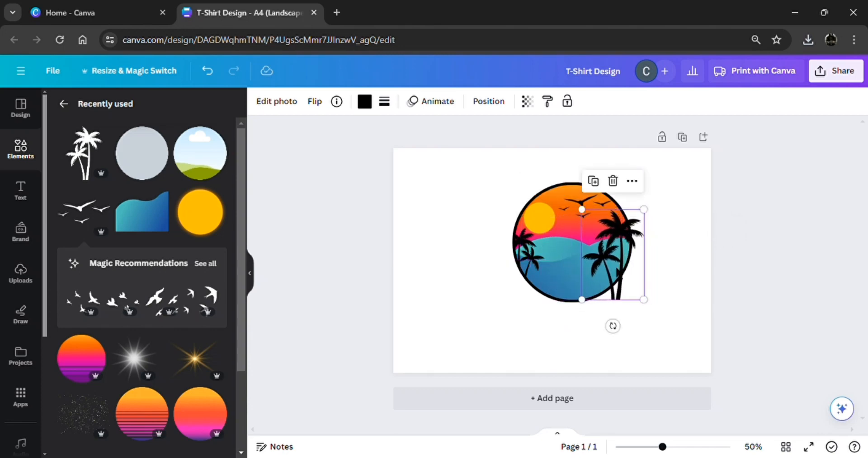
{"action": "left_click", "coordinate": [748, 310]}
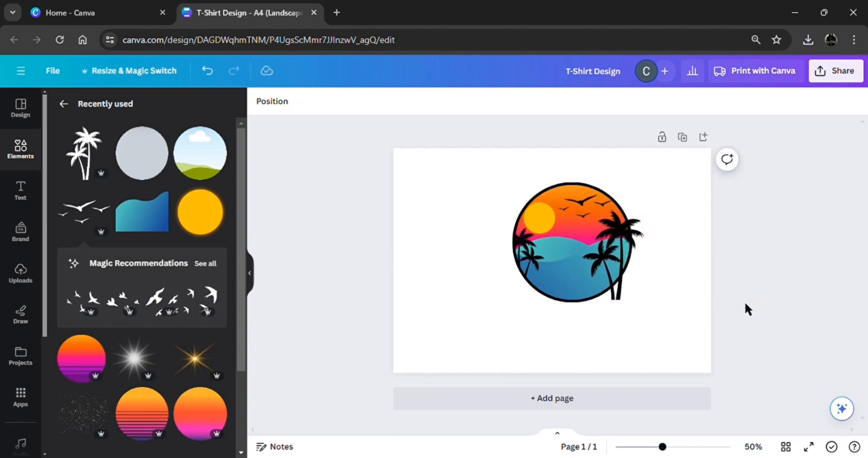
Add a heading to the page with the text "Beach"
{"action": "left_click", "coordinate": [19, 199]}
{"action": "left_click", "coordinate": [103, 253]}
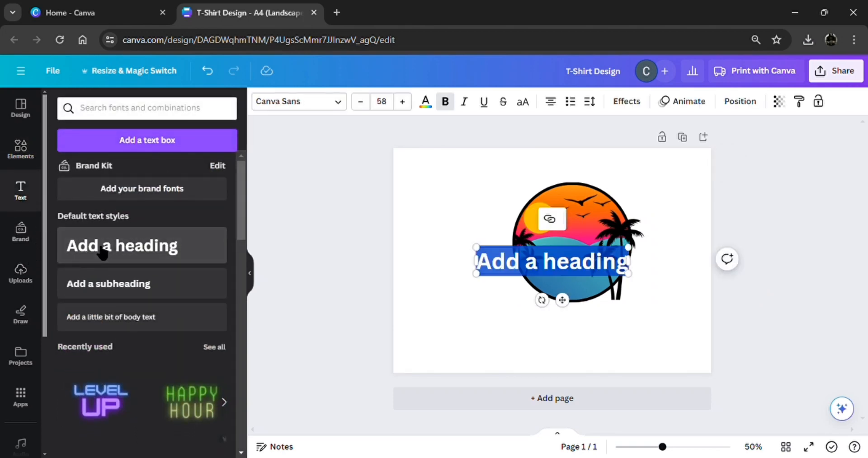
{"action": "type", "text": "b"}
{"action": "key", "text": "BackSpace"}
{"action": "type", "text": "B"}
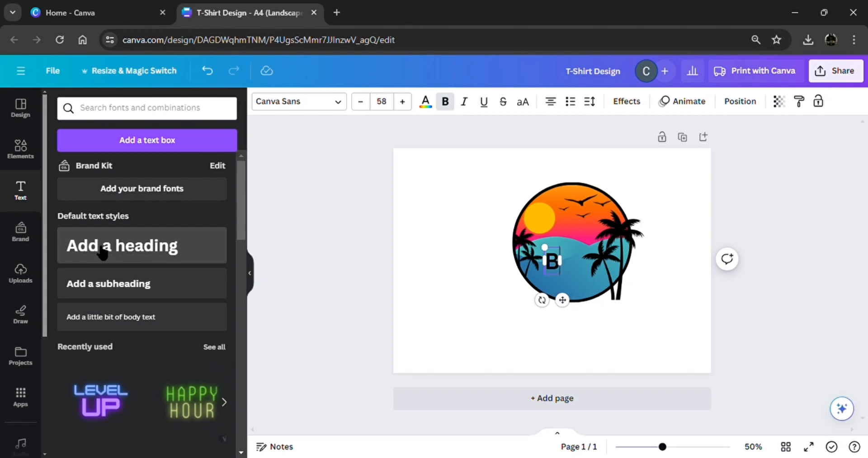
{"action": "type", "text": "ea"}
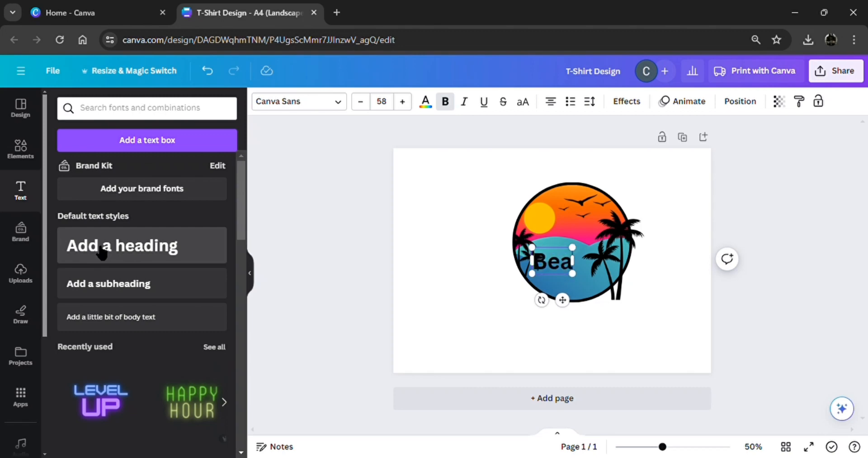
{"action": "type", "text": "ch"}
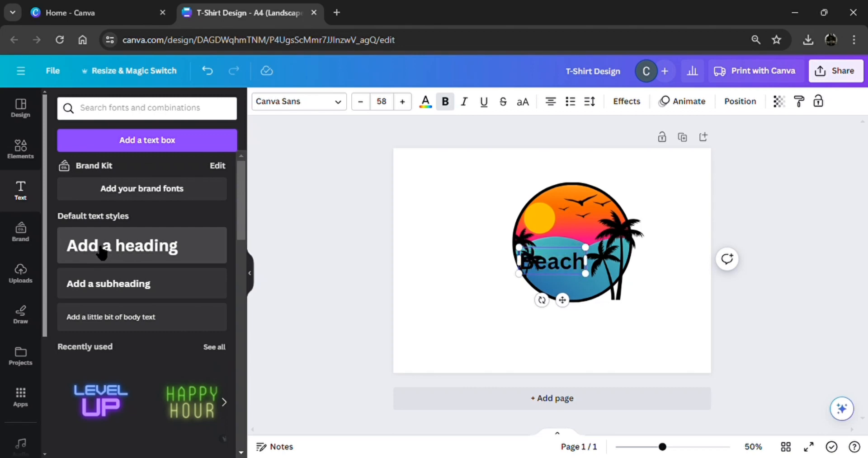
Set the "Beach" heading in the Milestone Script font and colour it white (#ffffff)
{"action": "left_click", "coordinate": [299, 103]}
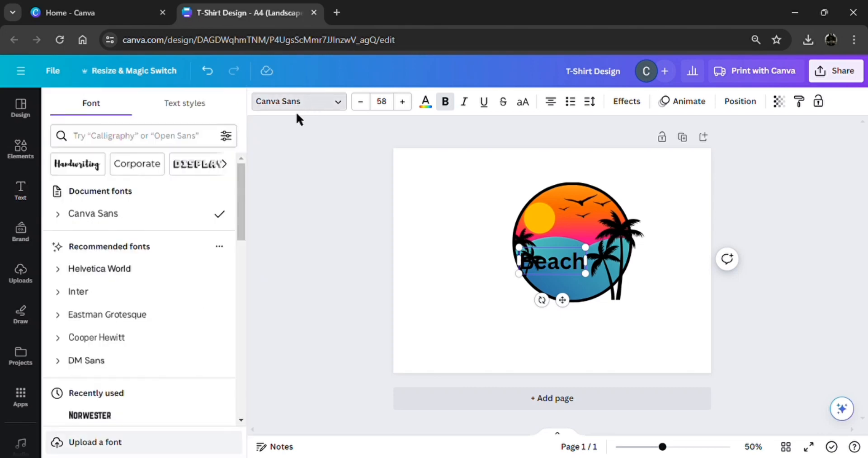
{"action": "scroll", "coordinate": [146, 364], "scroll_direction": "down", "scroll_amount": 5}
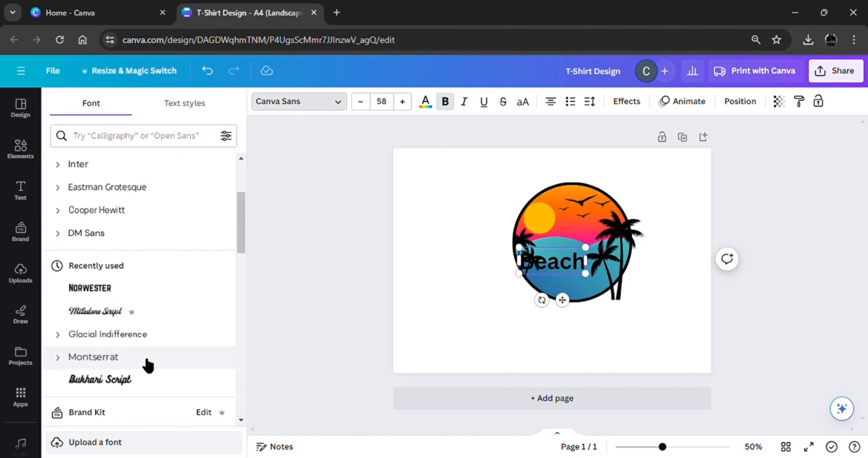
{"action": "left_click", "coordinate": [114, 249]}
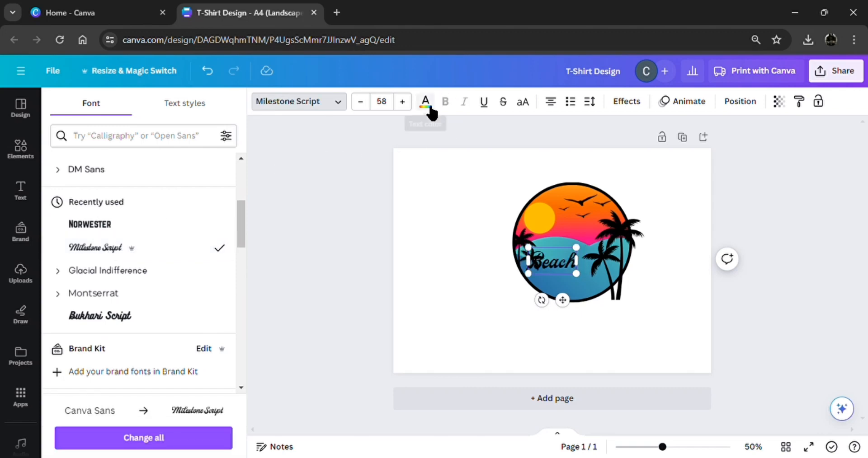
{"action": "left_click", "coordinate": [427, 107]}
{"action": "left_click", "coordinate": [124, 171]}
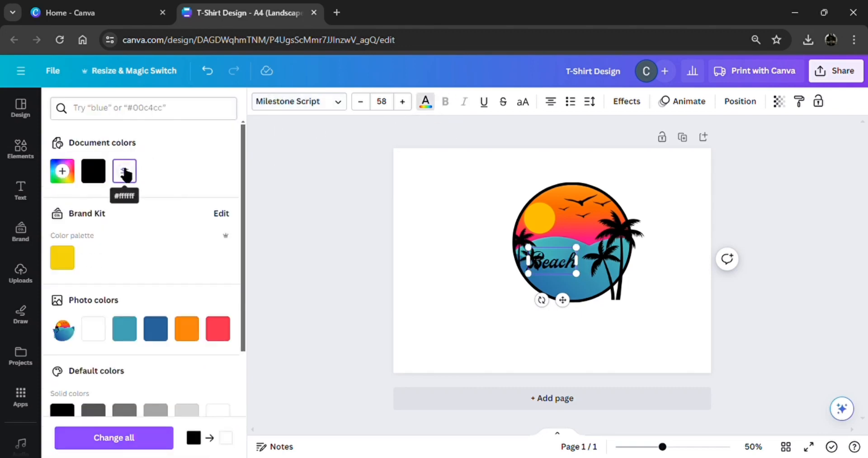
{"action": "left_click", "coordinate": [154, 440]}
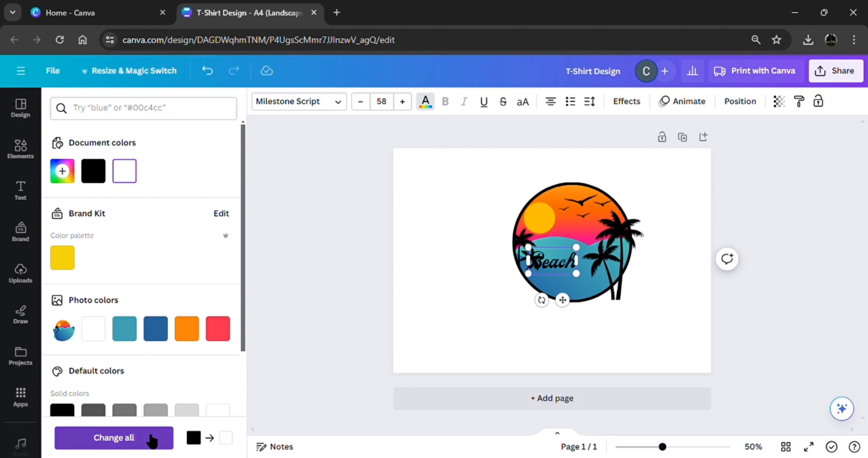
Apply the Outline effect to the "Beach" text with a thickness of 200
{"action": "left_click", "coordinate": [639, 101]}
{"action": "left_click", "coordinate": [225, 272]}
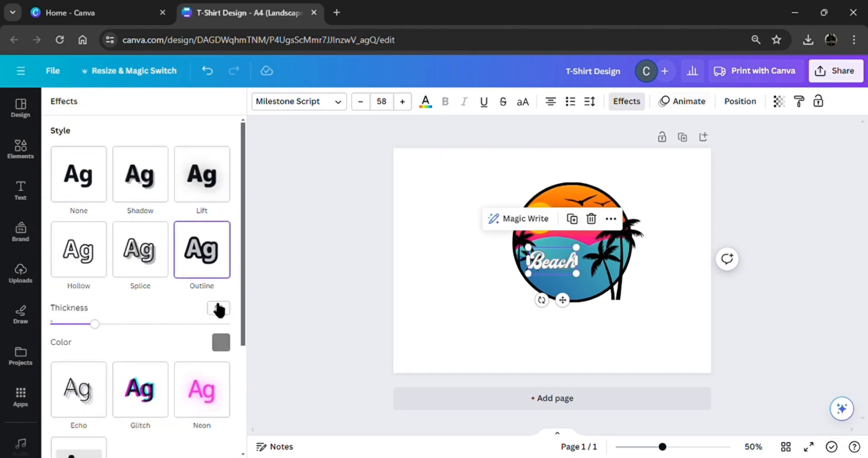
{"action": "left_click_drag", "start_coordinate": [94, 325], "coordinate": [273, 334]}
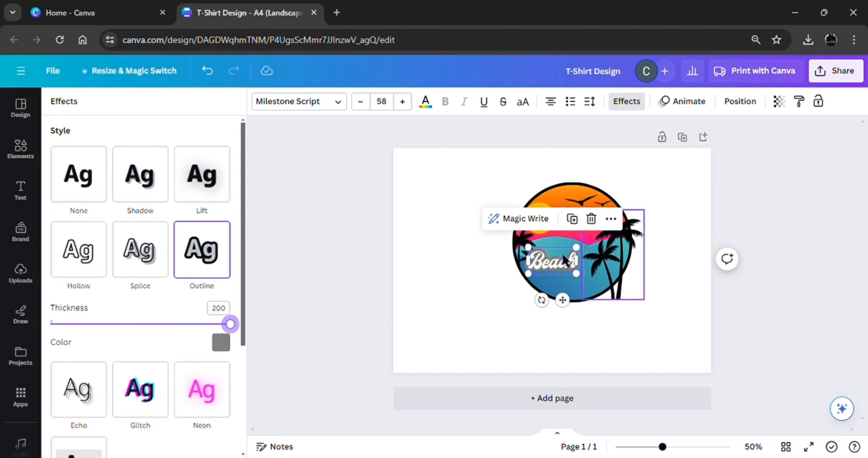
Enlarge the "Beach" text to about size 130 and move it over the lower part of the circle
{"action": "left_click_drag", "start_coordinate": [529, 248], "coordinate": [465, 224]}
{"action": "left_click", "coordinate": [367, 275]}
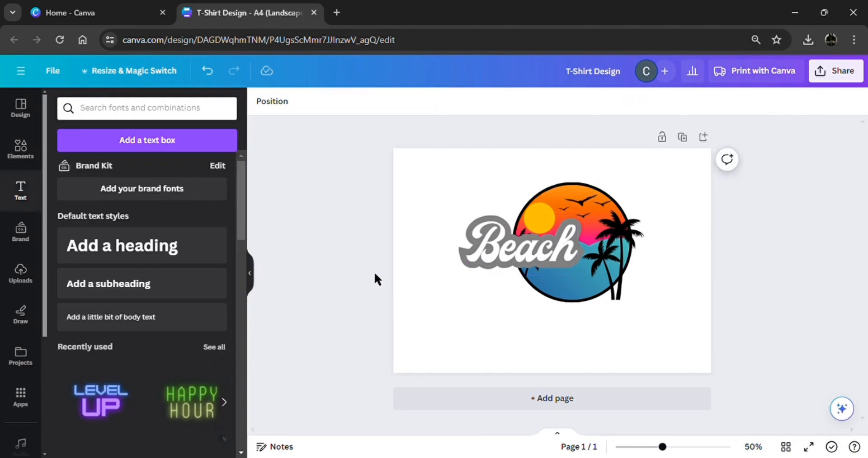
{"action": "left_click_drag", "start_coordinate": [520, 252], "coordinate": [583, 311]}
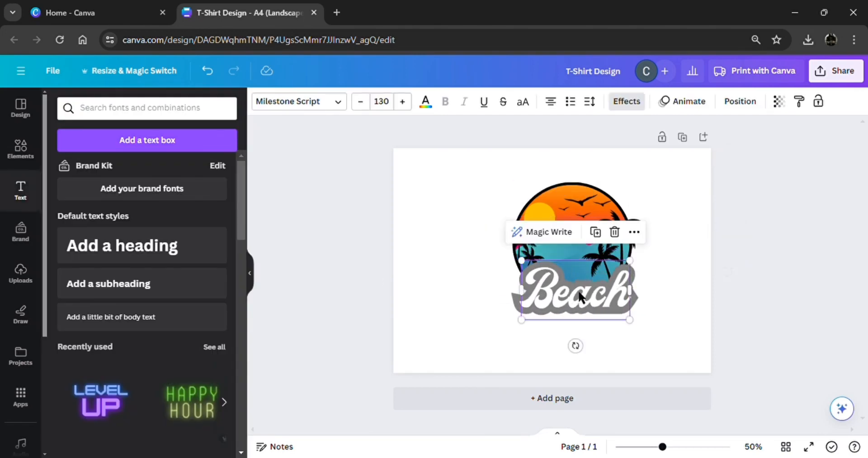
Change the outline colour of the "Beach" text to black and nudge the text slightly left
{"action": "left_click", "coordinate": [615, 108]}
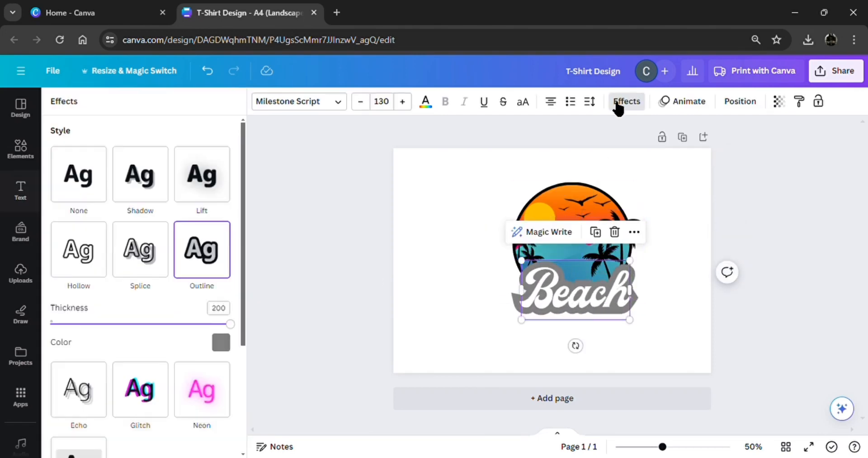
{"action": "left_click", "coordinate": [221, 343]}
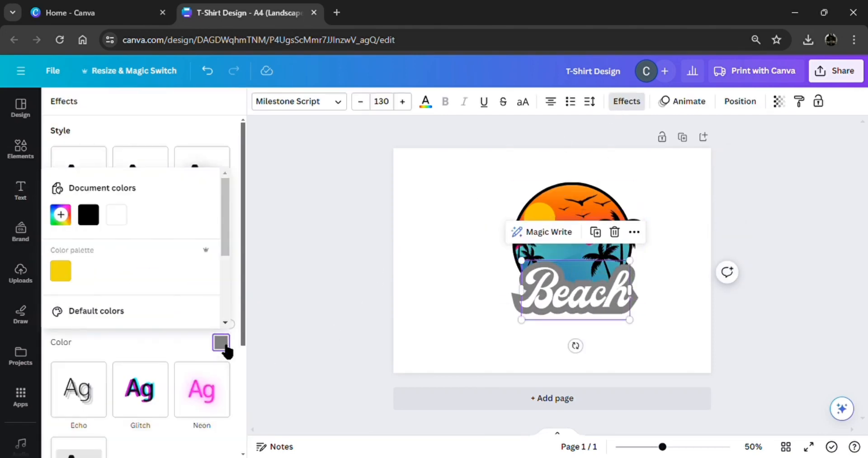
{"action": "left_click", "coordinate": [94, 219]}
{"action": "left_click", "coordinate": [754, 219]}
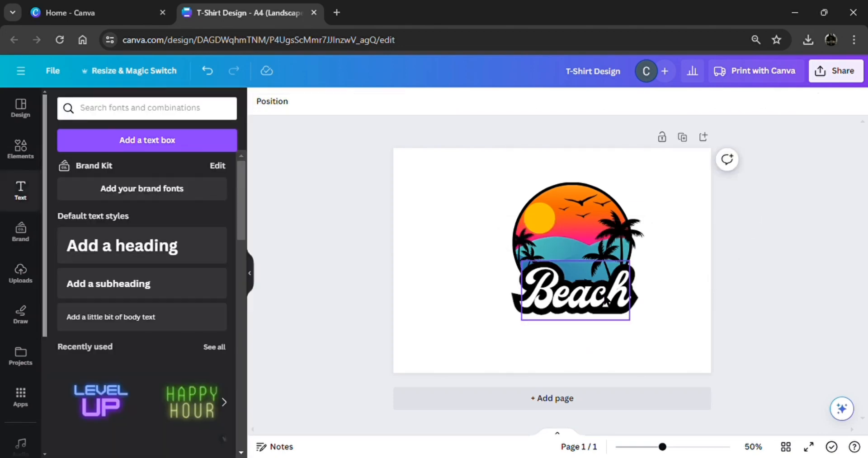
{"action": "left_click_drag", "start_coordinate": [596, 298], "coordinate": [593, 298]}
{"action": "left_click", "coordinate": [821, 239]}
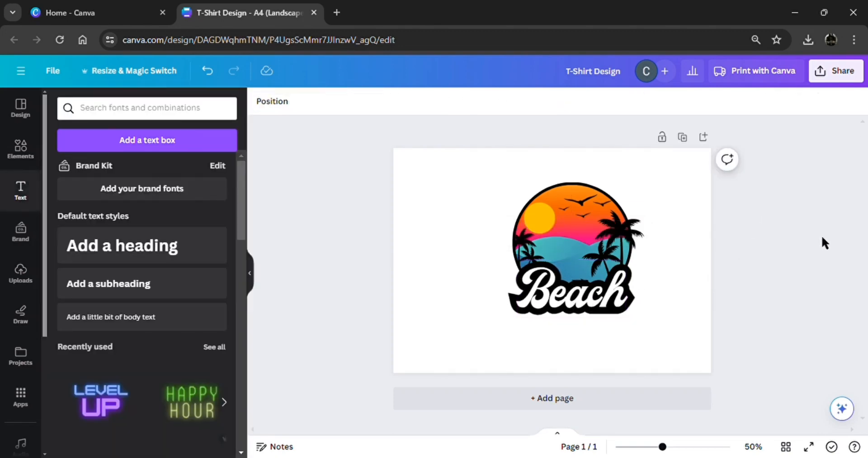
Add a subheading reading "Life is better" and move it just above the circle
{"action": "left_click", "coordinate": [130, 284]}
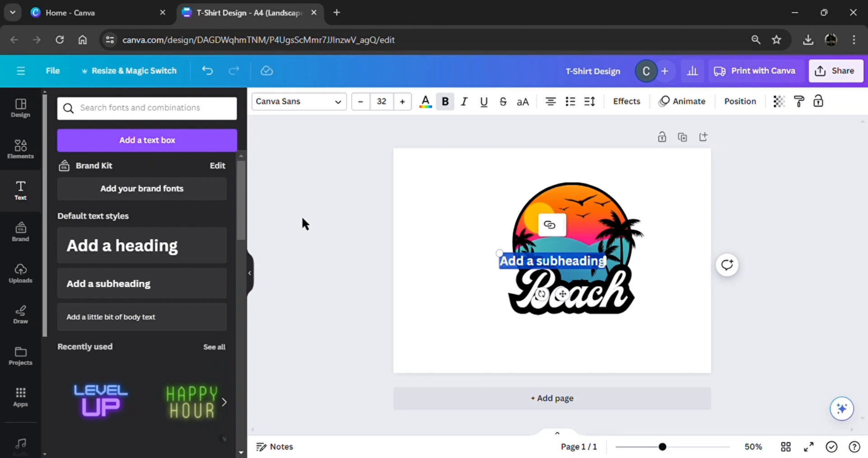
{"action": "key", "text": "BackSpace"}
{"action": "type", "text": "L"}
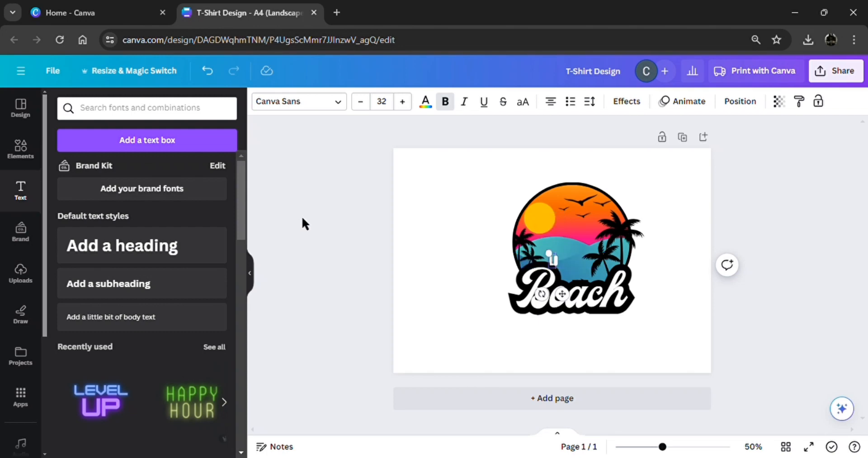
{"action": "type", "text": "I"}
{"action": "key", "text": "BackSpace"}
{"action": "type", "text": "ife is b"}
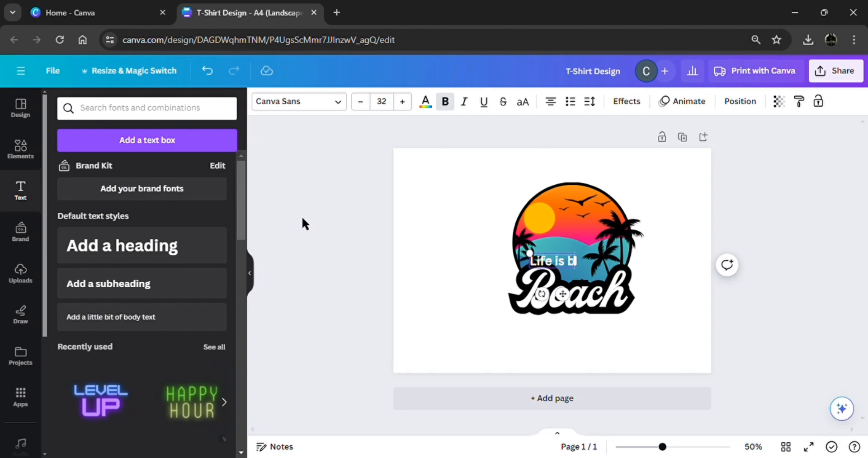
{"action": "type", "text": "etter"}
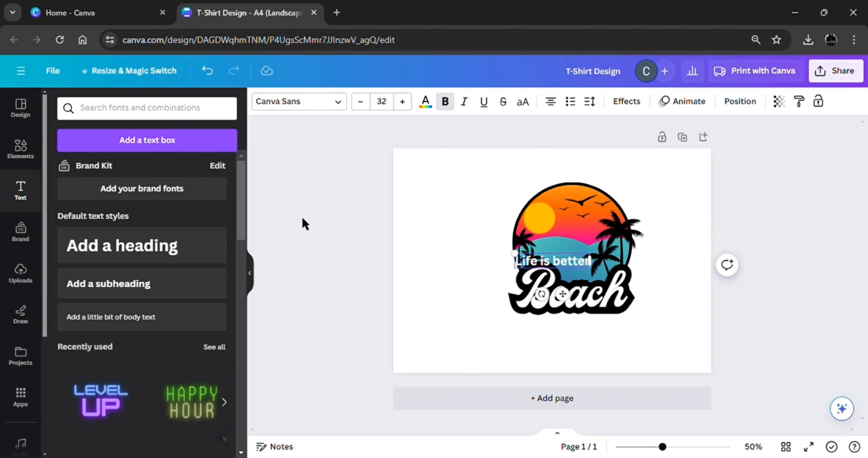
{"action": "left_click_drag", "start_coordinate": [563, 294], "coordinate": [594, 228]}
Apply a black Outline effect with a thickness of 200 to the "Life is better" text and nudge it slightly left
{"action": "left_click", "coordinate": [625, 104]}
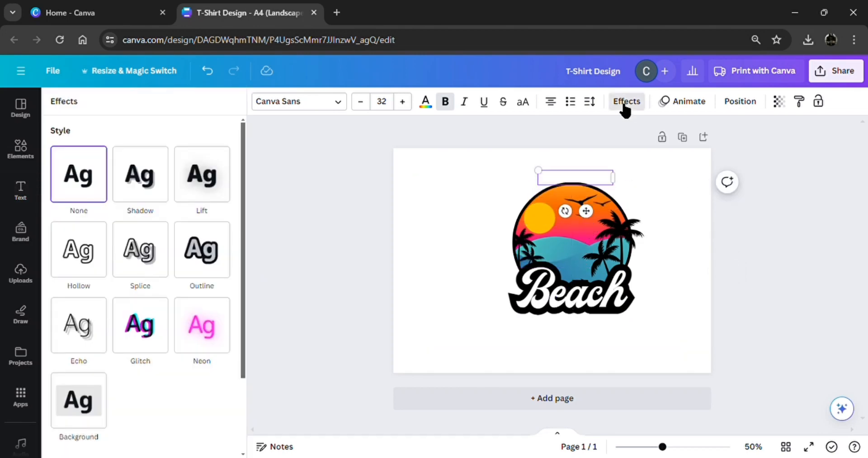
{"action": "left_click", "coordinate": [205, 271]}
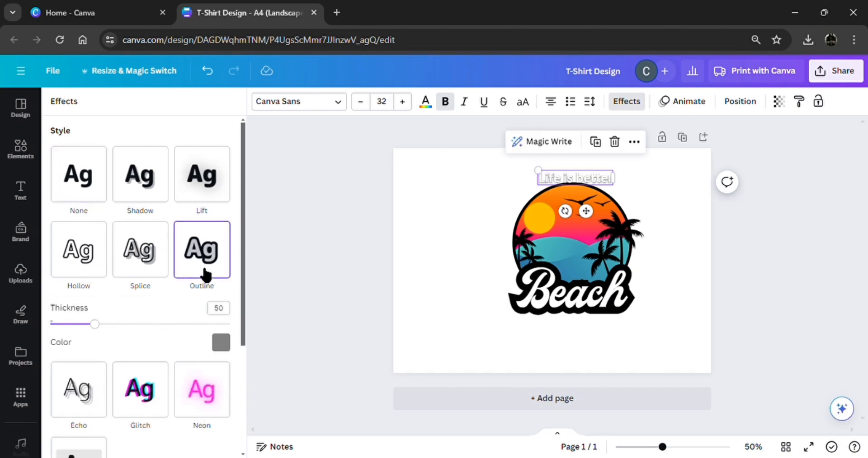
{"action": "left_click", "coordinate": [222, 342]}
{"action": "left_click", "coordinate": [88, 215]}
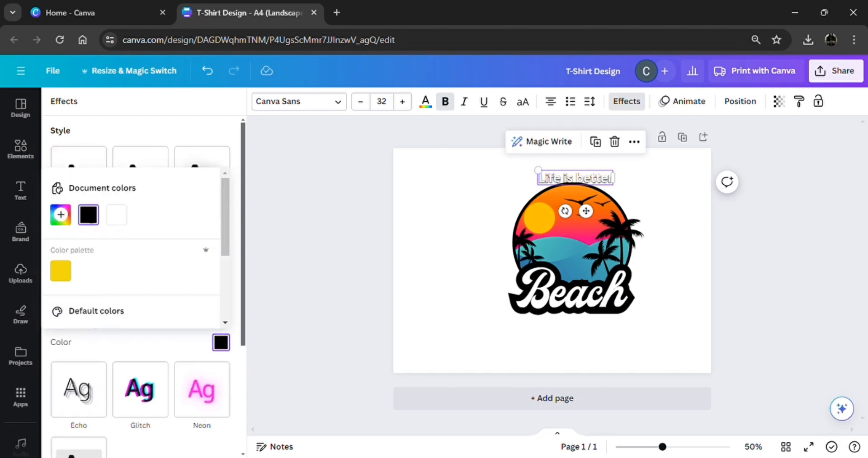
{"action": "left_click", "coordinate": [91, 338]}
{"action": "left_click_drag", "start_coordinate": [93, 333], "coordinate": [262, 335]}
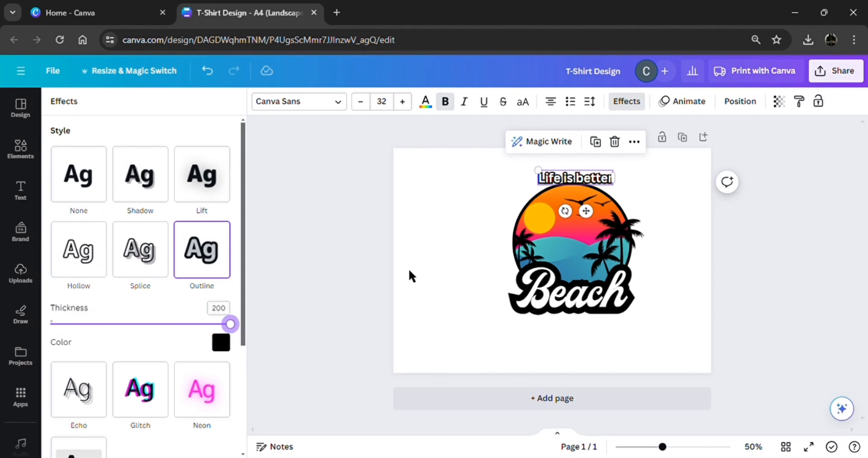
{"action": "left_click_drag", "start_coordinate": [588, 216], "coordinate": [585, 216]}
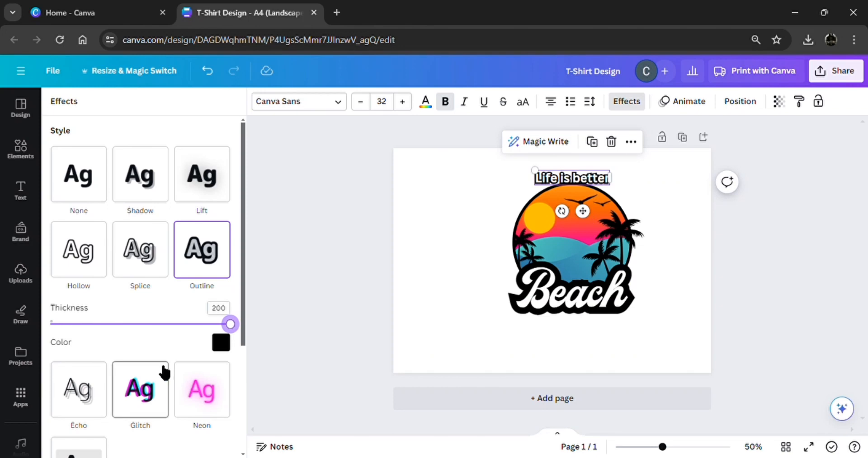
Curve the "Life is better" text to about 50 so it follows the circle's upper edge, and nudge it slightly right
{"action": "scroll", "coordinate": [165, 374], "scroll_direction": "down", "scroll_amount": 3}
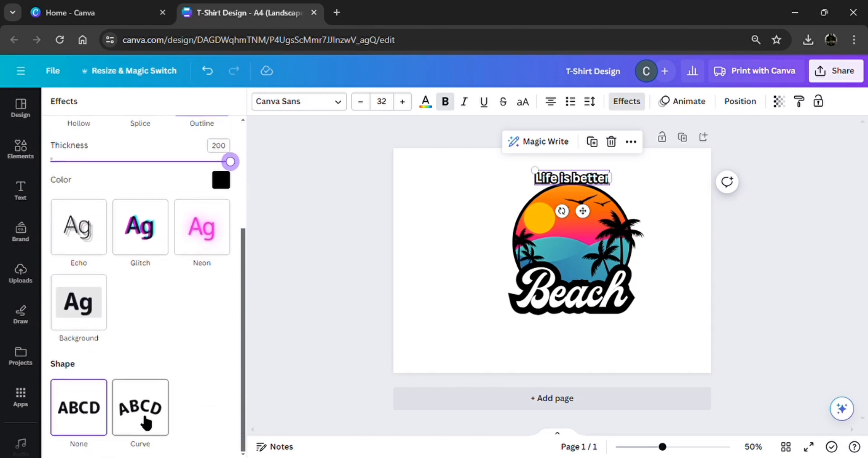
{"action": "left_click", "coordinate": [146, 423]}
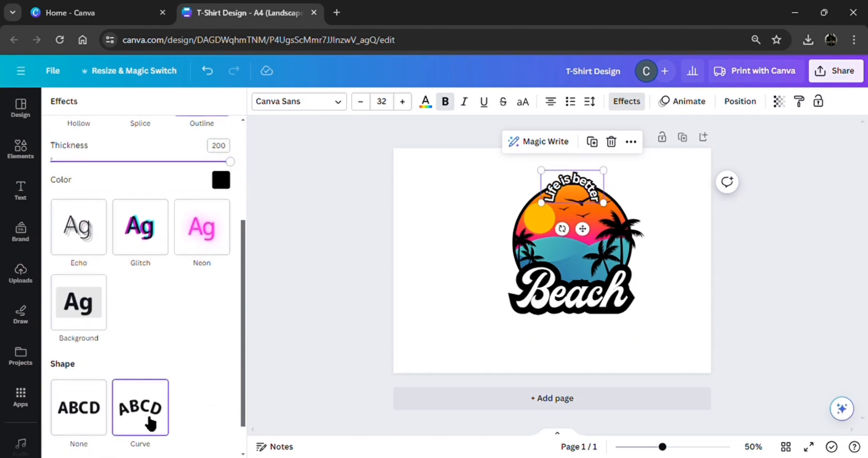
{"action": "scroll", "coordinate": [163, 423], "scroll_direction": "down", "scroll_amount": 1}
{"action": "left_click_drag", "start_coordinate": [229, 447], "coordinate": [191, 446]}
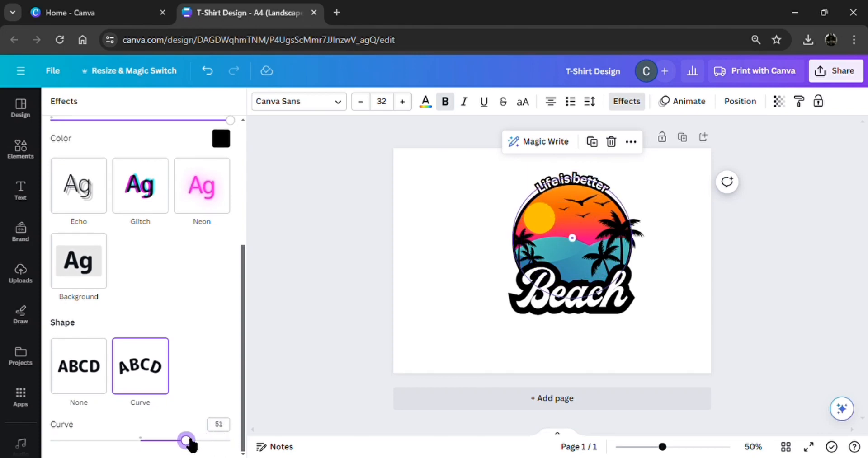
{"action": "left_click_drag", "start_coordinate": [191, 446], "coordinate": [185, 445]}
{"action": "left_click", "coordinate": [304, 402]}
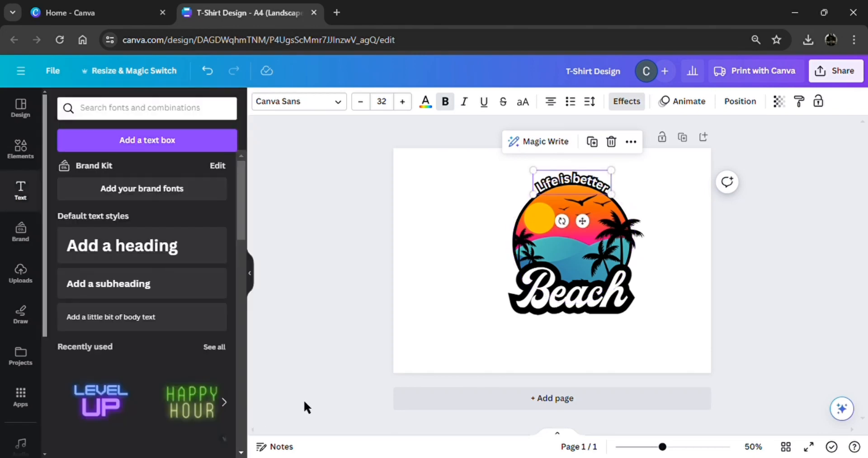
{"action": "left_click", "coordinate": [572, 179]}
{"action": "left_click", "coordinate": [719, 289]}
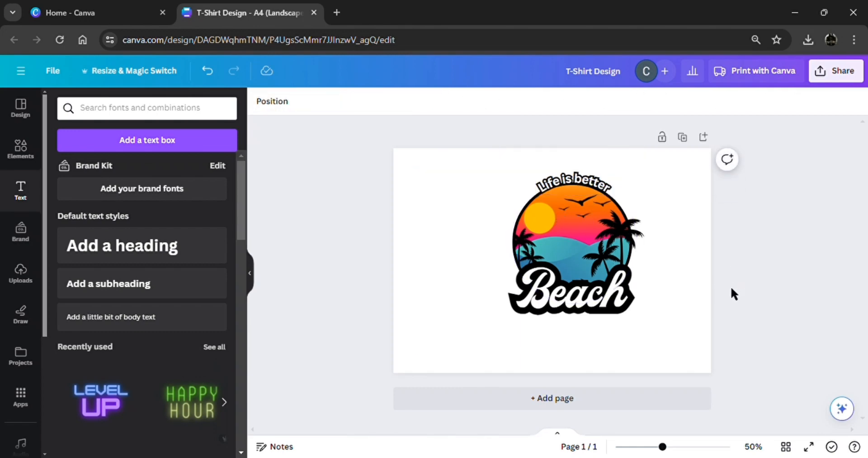
Add a subheading reading "On the" in the Milestone Script font and place it just above the "Beach" text
{"action": "left_click", "coordinate": [100, 294]}
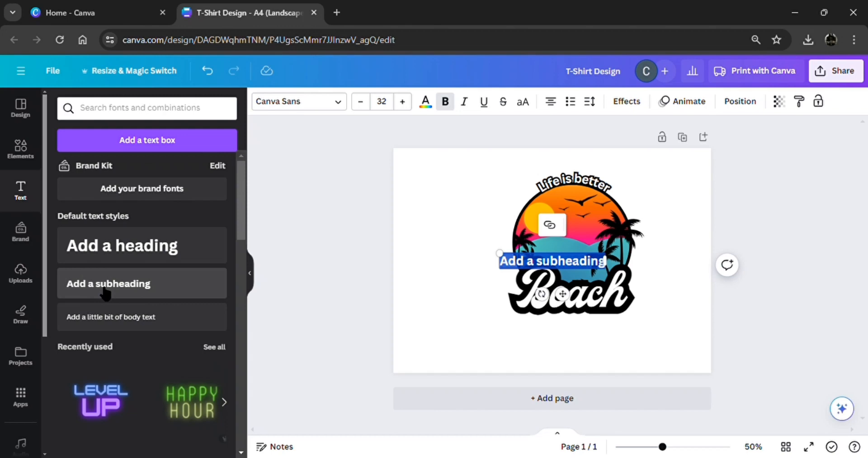
{"action": "type", "text": "an"}
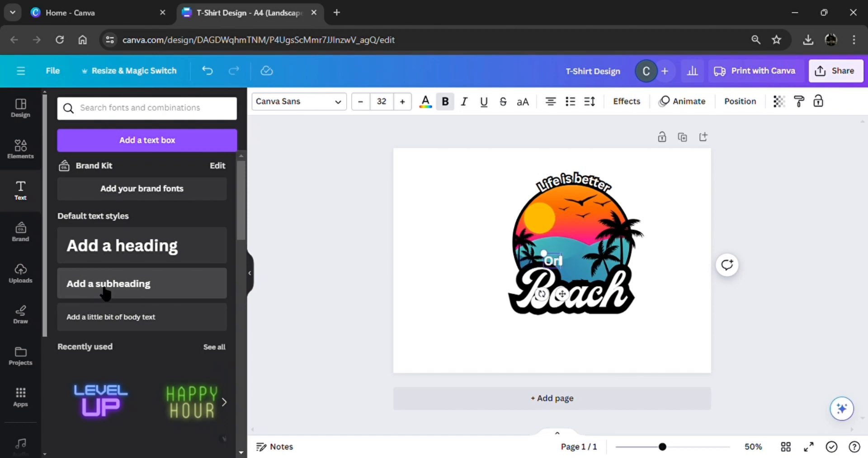
{"action": "type", "text": "l the"}
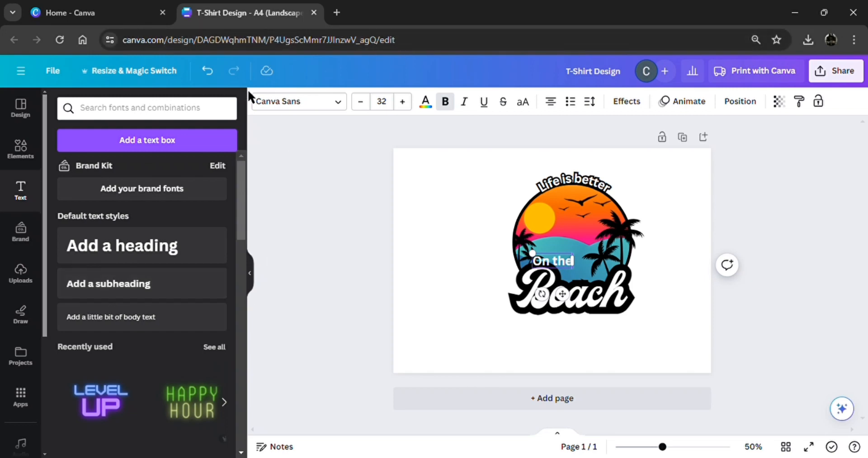
{"action": "left_click", "coordinate": [278, 107]}
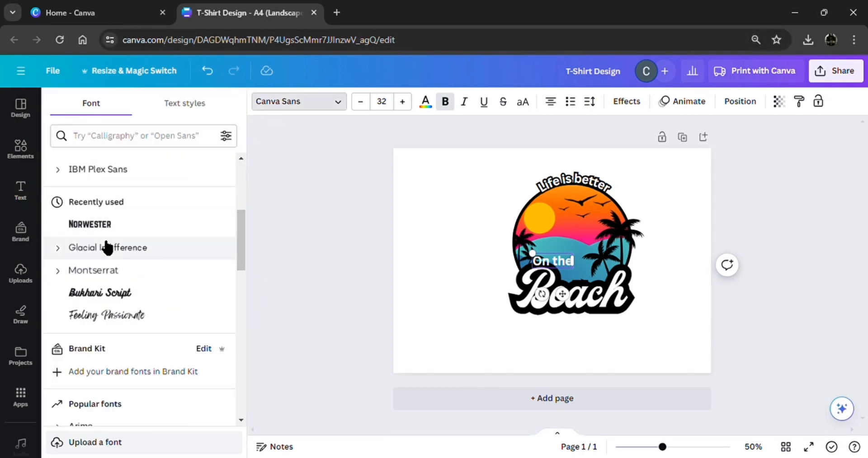
{"action": "scroll", "coordinate": [104, 293], "scroll_direction": "down", "scroll_amount": 4}
{"action": "scroll", "coordinate": [103, 291], "scroll_direction": "up", "scroll_amount": 5}
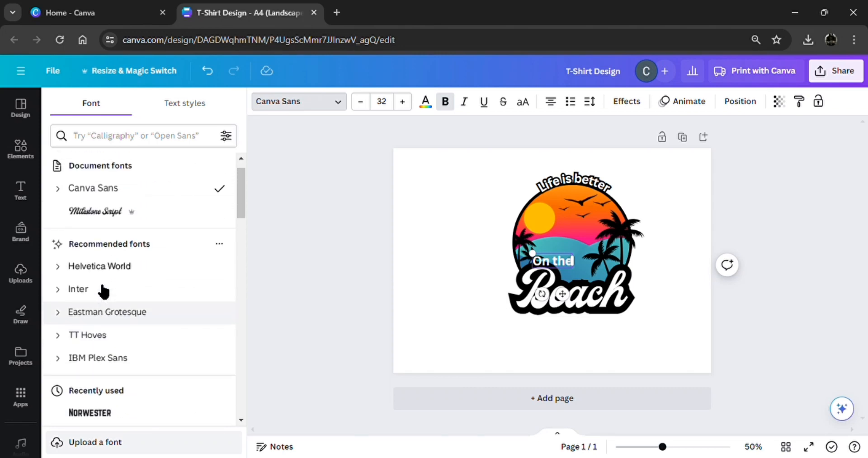
{"action": "left_click", "coordinate": [110, 244]}
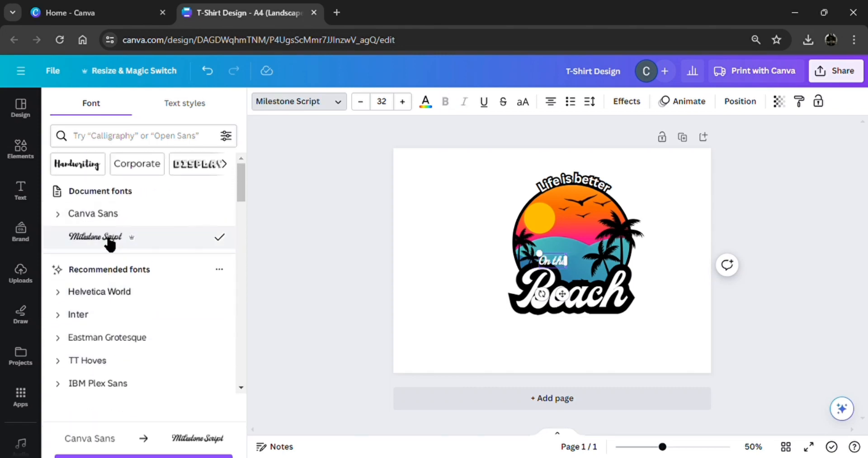
{"action": "left_click_drag", "start_coordinate": [562, 294], "coordinate": [584, 302]}
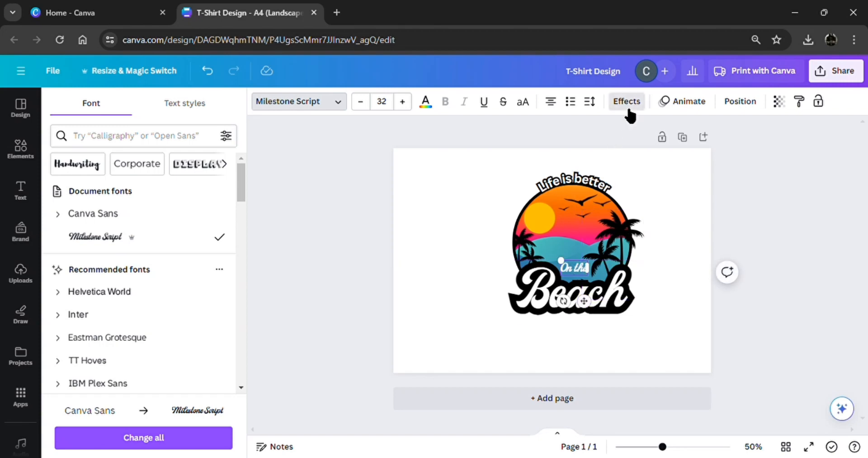
Apply the Outline effect to the "On the" text with a thickness of 200 and black as its colour
{"action": "left_click", "coordinate": [626, 102]}
{"action": "left_click", "coordinate": [199, 290]}
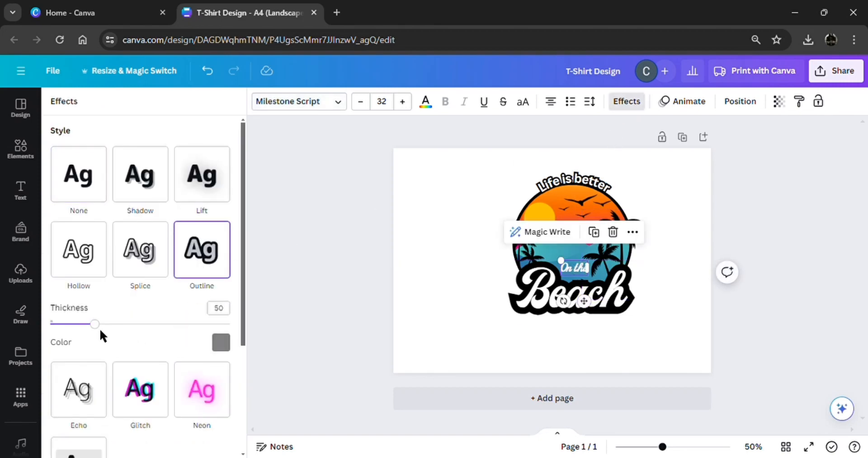
{"action": "left_click_drag", "start_coordinate": [95, 324], "coordinate": [244, 339]}
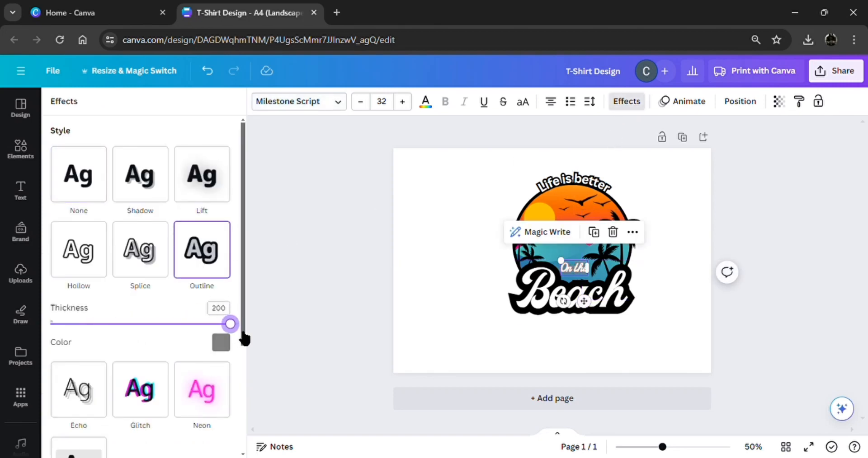
{"action": "left_click", "coordinate": [220, 344]}
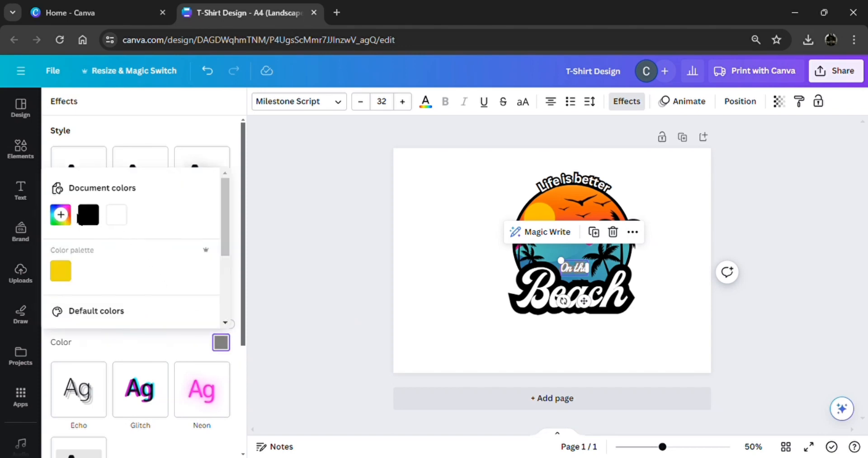
{"action": "left_click", "coordinate": [85, 217]}
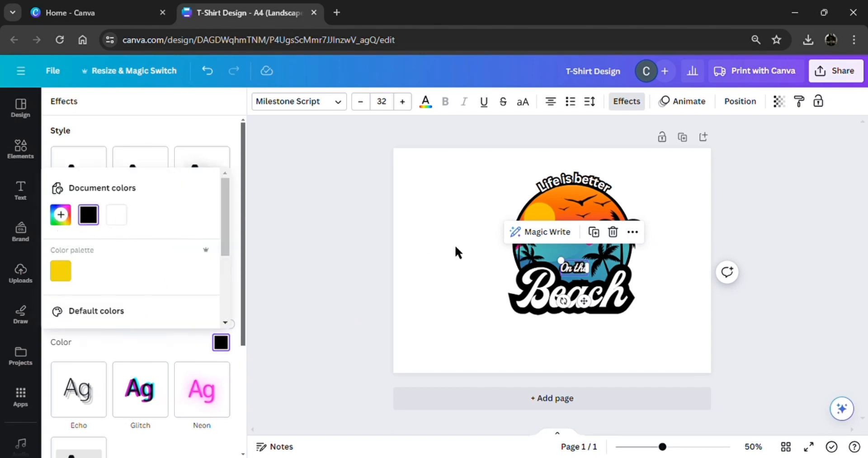
Enlarge the "On the" text to about size 42.7 and fit it above the "ach" of "Beach"
{"action": "left_click_drag", "start_coordinate": [561, 261], "coordinate": [552, 256]}
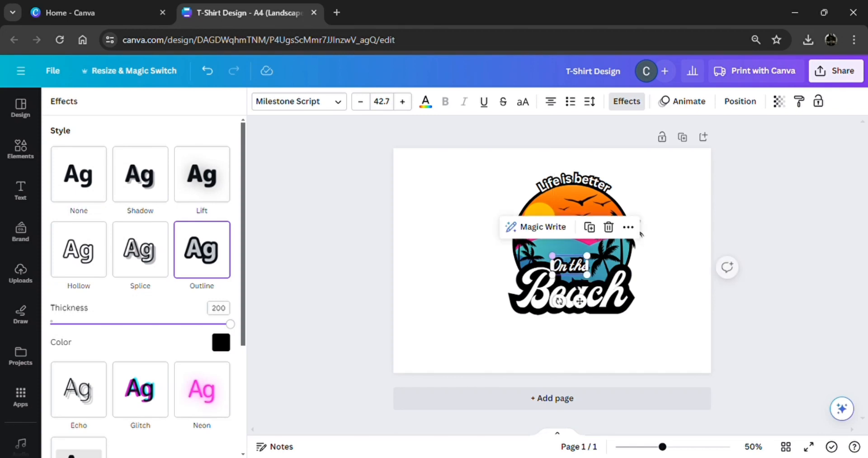
{"action": "left_click_drag", "start_coordinate": [579, 304], "coordinate": [606, 323]}
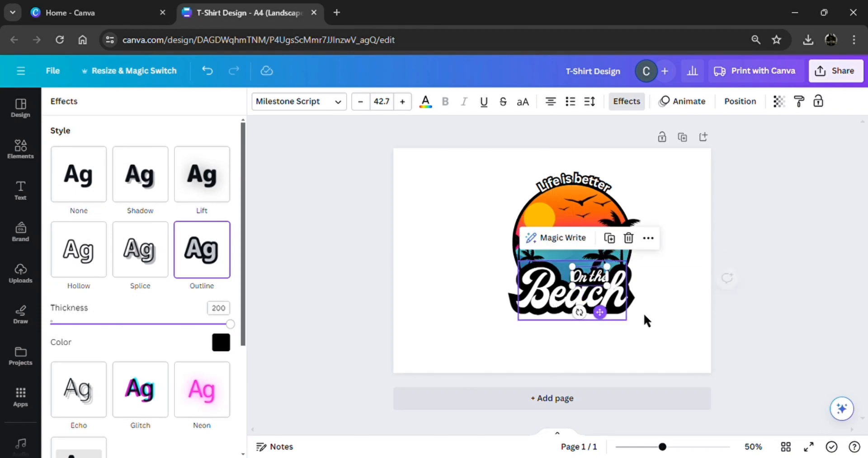
{"action": "left_click", "coordinate": [724, 320]}
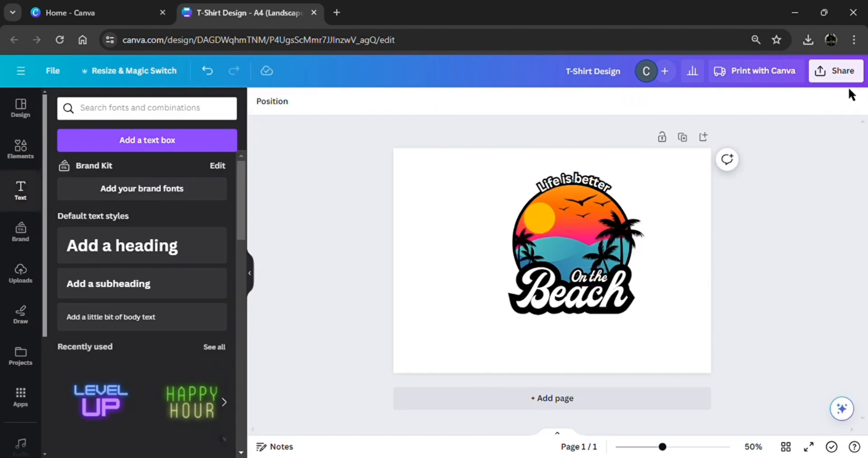
Download the design as a PNG with a transparent background
{"action": "left_click", "coordinate": [858, 77]}
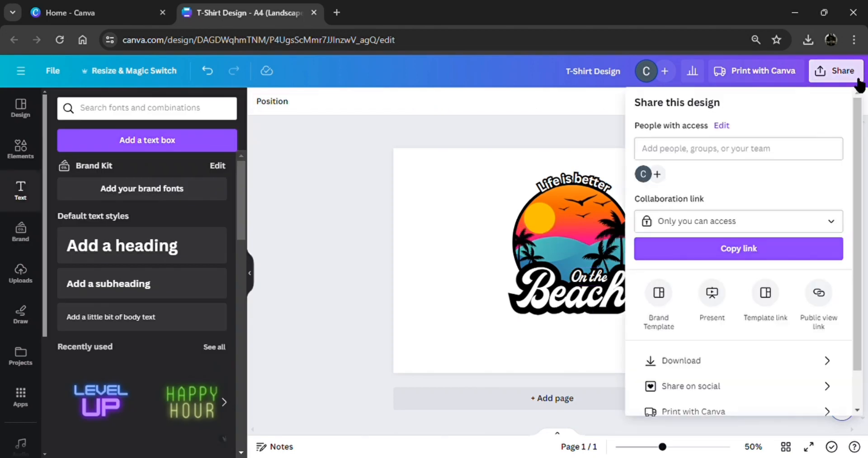
{"action": "left_click", "coordinate": [710, 363]}
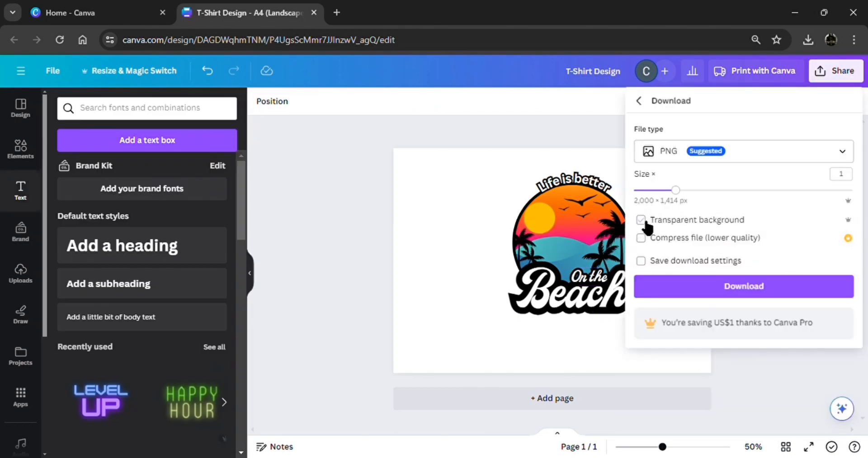
{"action": "left_click", "coordinate": [695, 288]}
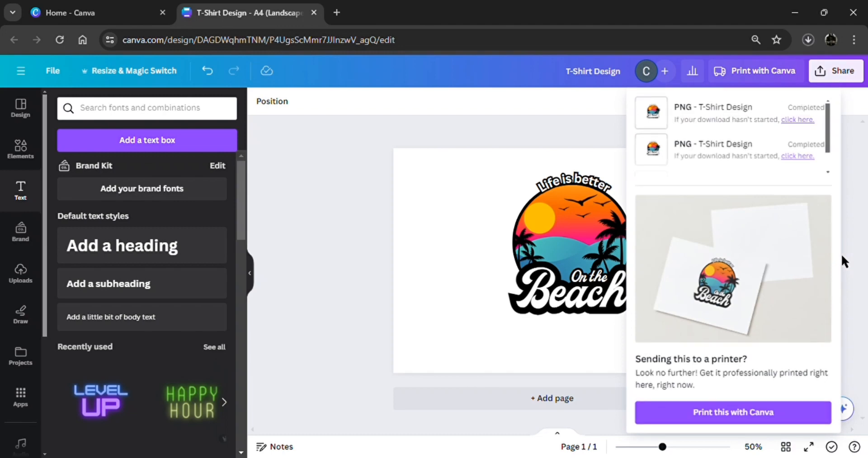
Replace all elements on the page with the downloaded PNG of the design, uploaded as a new image
{"action": "left_click_drag", "start_coordinate": [759, 323], "coordinate": [444, 156]}
{"action": "left_click", "coordinate": [635, 142]}
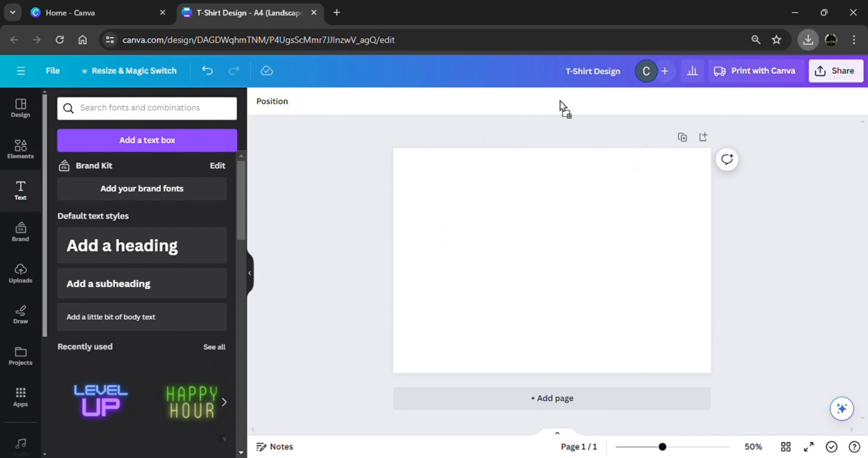
{"action": "left_click_drag", "start_coordinate": [561, 108], "coordinate": [106, 240]}
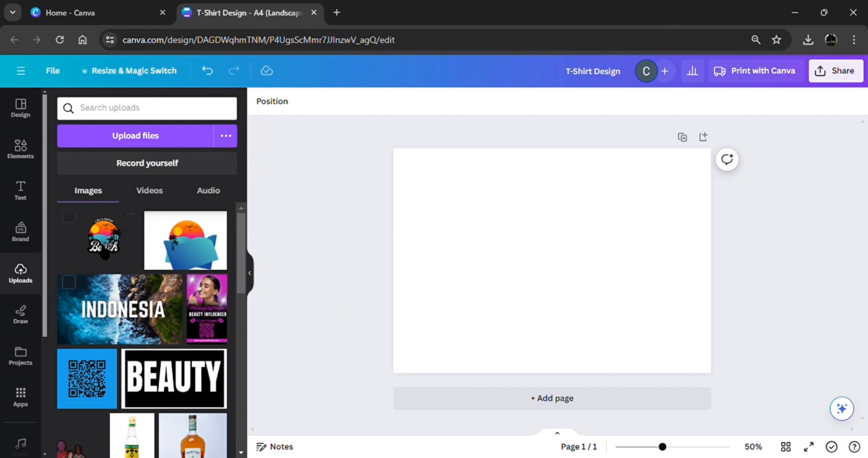
{"action": "left_click", "coordinate": [104, 241]}
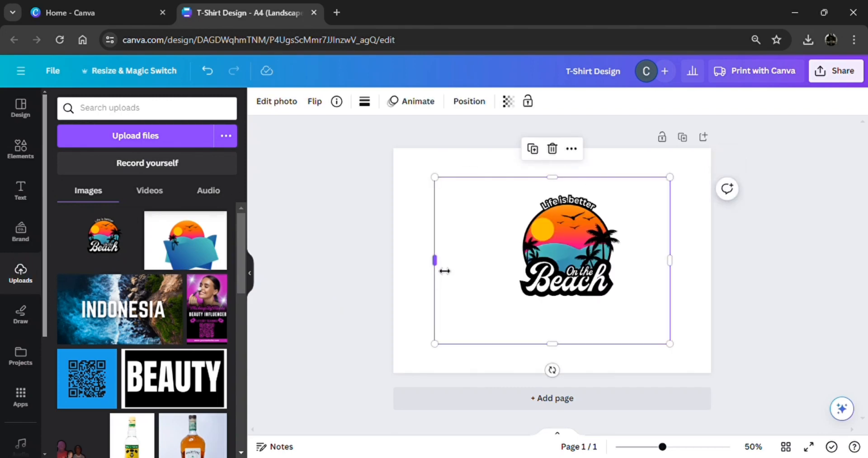
Crop the empty left, right and bottom margins of the image close to the artwork
{"action": "left_click_drag", "start_coordinate": [445, 271], "coordinate": [521, 271]}
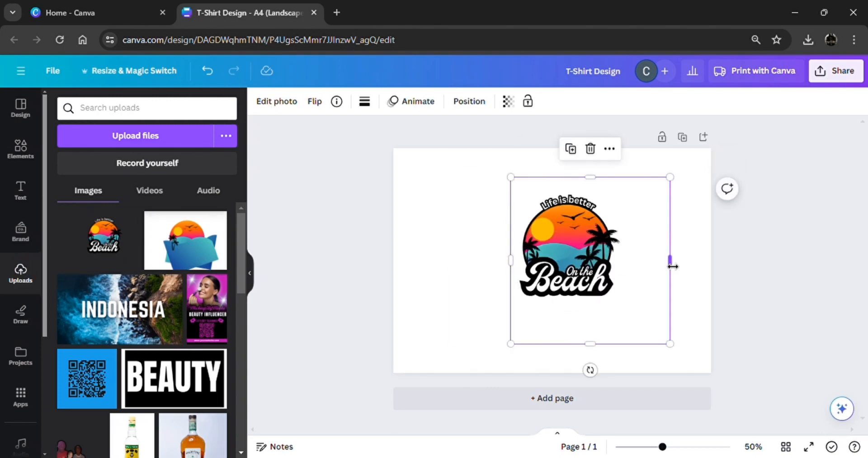
{"action": "left_click_drag", "start_coordinate": [670, 266], "coordinate": [635, 276]}
{"action": "left_click_drag", "start_coordinate": [572, 345], "coordinate": [573, 321]}
Apply the Outline shadow effect to the beach image
{"action": "left_click", "coordinate": [275, 104]}
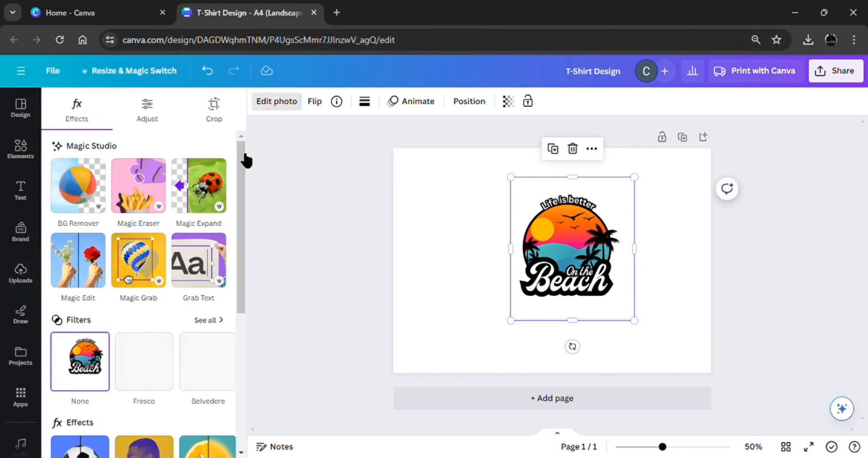
{"action": "scroll", "coordinate": [86, 361], "scroll_direction": "down", "scroll_amount": 3}
{"action": "left_click", "coordinate": [91, 350]}
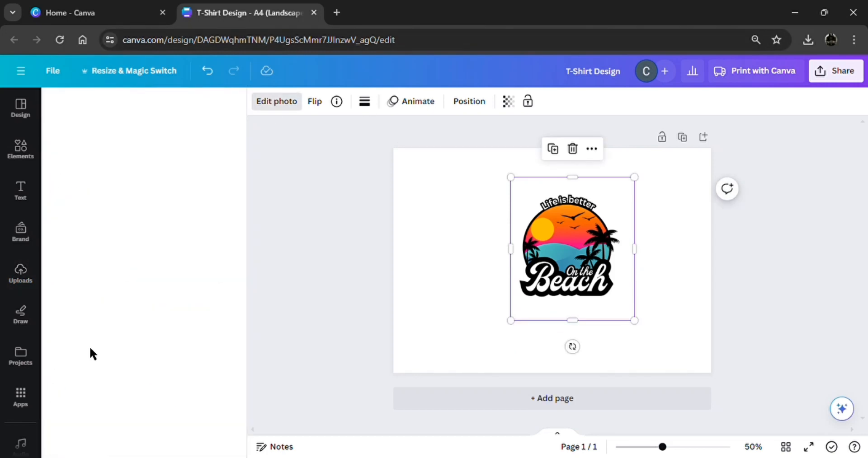
{"action": "left_click", "coordinate": [230, 248]}
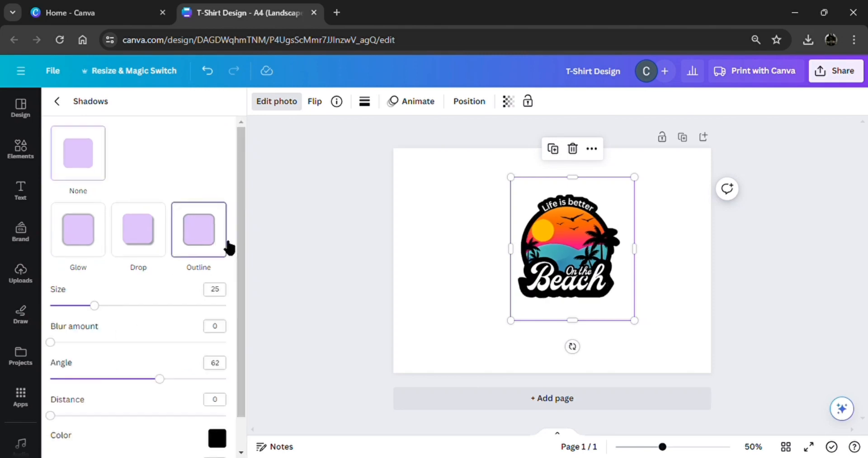
Change the image's outline shadow colour to bright orange, #FF5C00
{"action": "left_click", "coordinate": [218, 438]}
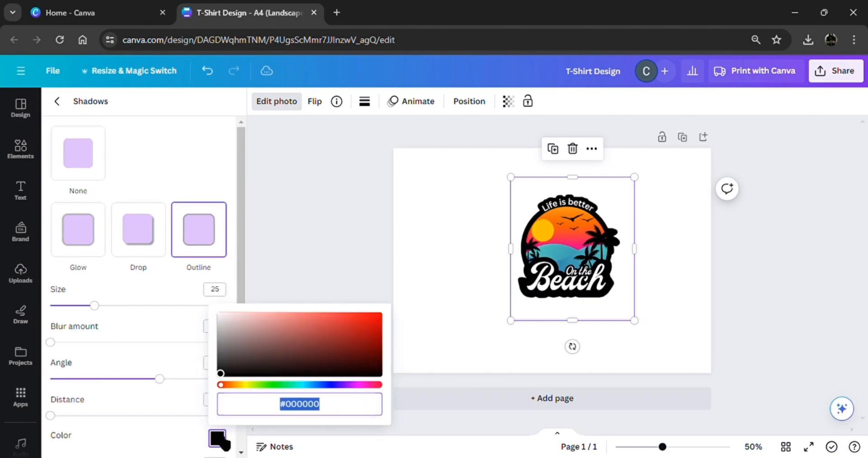
{"action": "left_click", "coordinate": [231, 385]}
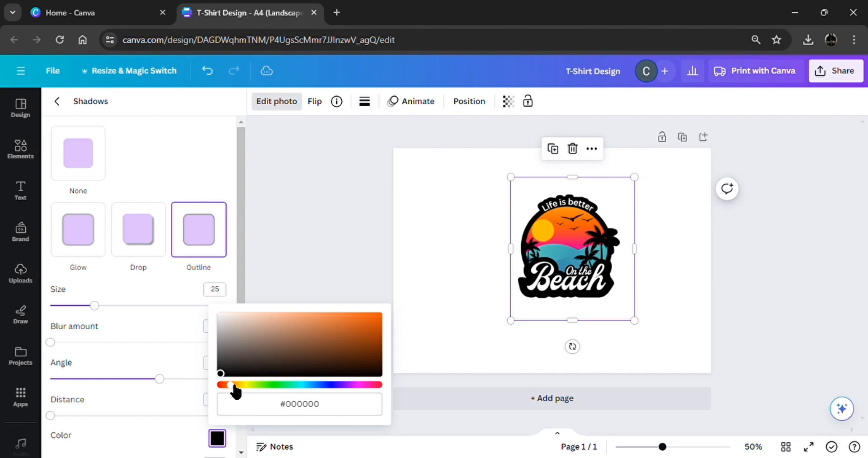
{"action": "left_click", "coordinate": [225, 385]}
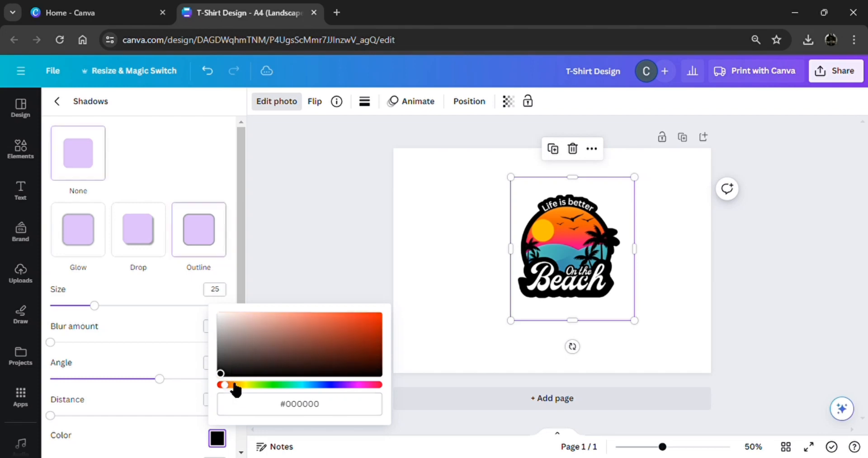
{"action": "left_click", "coordinate": [231, 385]}
{"action": "left_click_drag", "start_coordinate": [222, 374], "coordinate": [389, 305]}
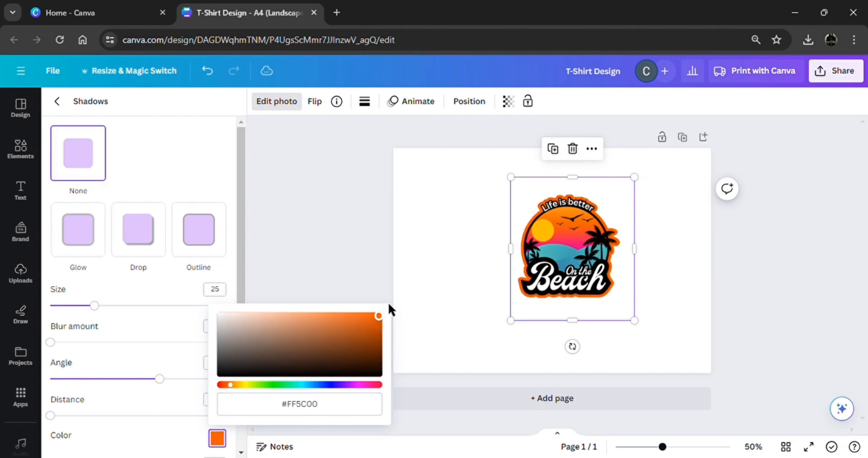
{"action": "left_click", "coordinate": [354, 256]}
Enlarge the outlined beach image and move it closer to the centre of the page
{"action": "left_click", "coordinate": [631, 313]}
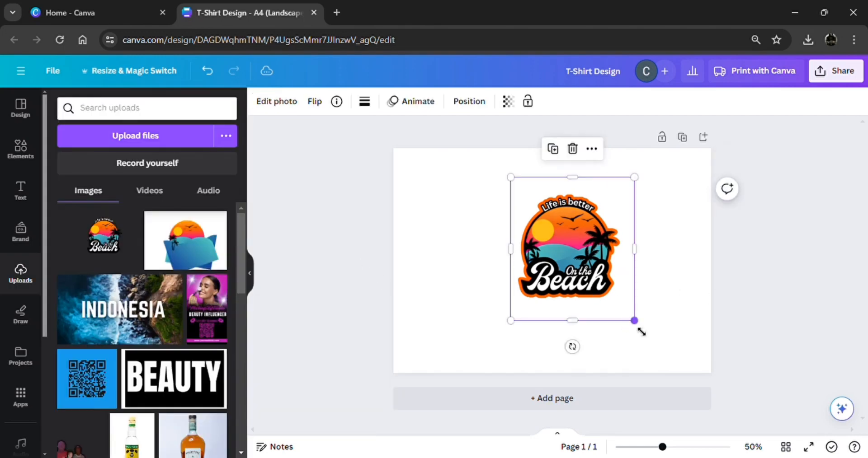
{"action": "left_click_drag", "start_coordinate": [634, 320], "coordinate": [672, 364]}
{"action": "left_click_drag", "start_coordinate": [588, 280], "coordinate": [563, 266]}
{"action": "left_click", "coordinate": [736, 300]}
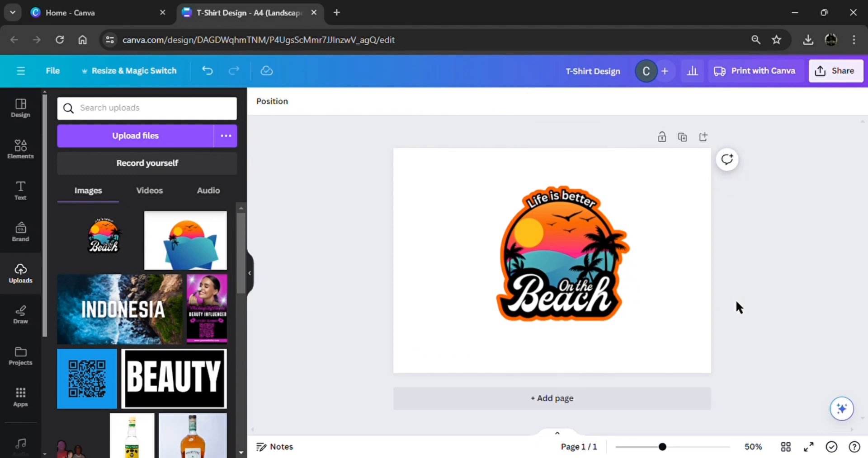